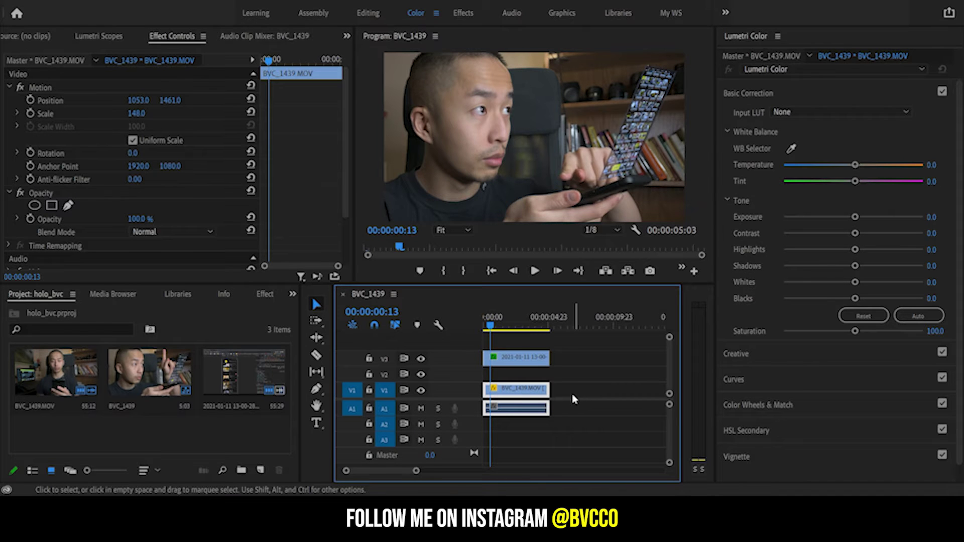
Scrub the BVC_1439 sequence from its start to 00:00:02:09.
{"action": "left_click_drag", "start_coordinate": [500, 329], "coordinate": [456, 329]}
{"action": "left_click", "coordinate": [221, 438]}
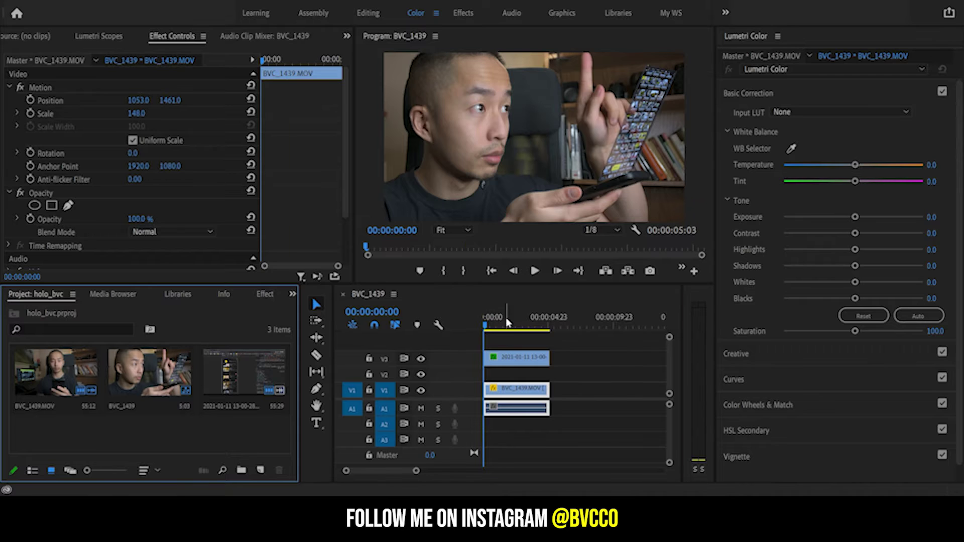
{"action": "left_click", "coordinate": [504, 317]}
{"action": "left_click", "coordinate": [514, 317]}
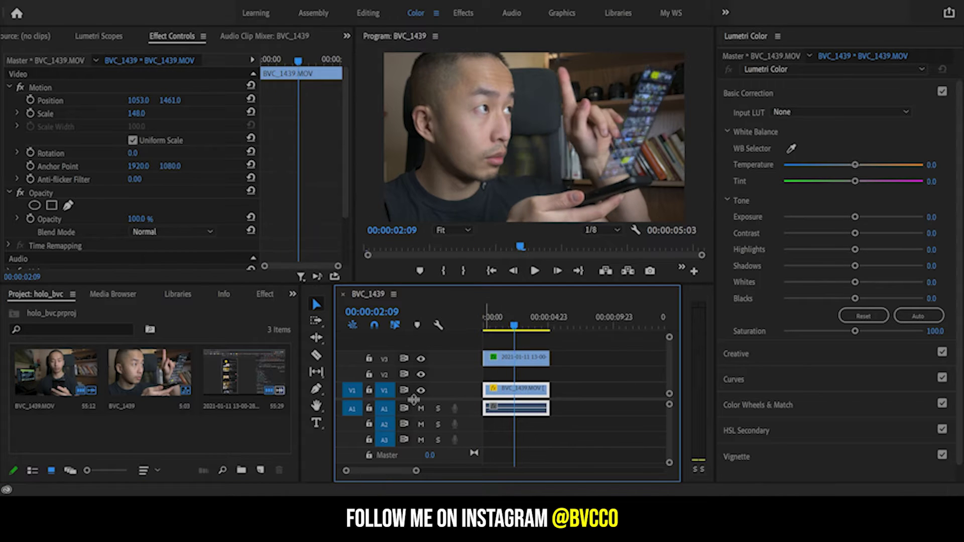
Open the BVC_1439.MOV footage in the source monitor and scrub it to 00:00:20:21.
{"action": "double_click", "coordinate": [41, 381]}
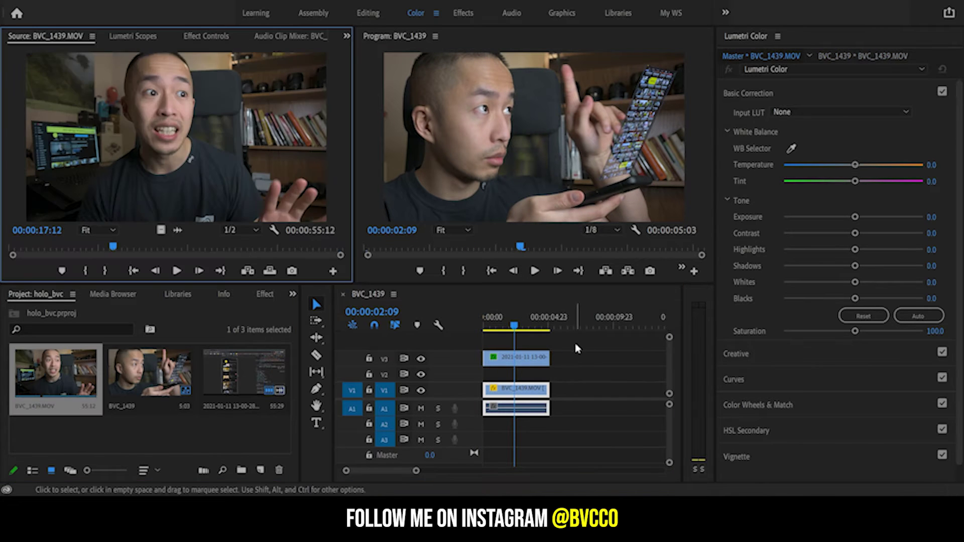
{"action": "left_click", "coordinate": [266, 248]}
{"action": "left_click_drag", "start_coordinate": [267, 251], "coordinate": [135, 254]}
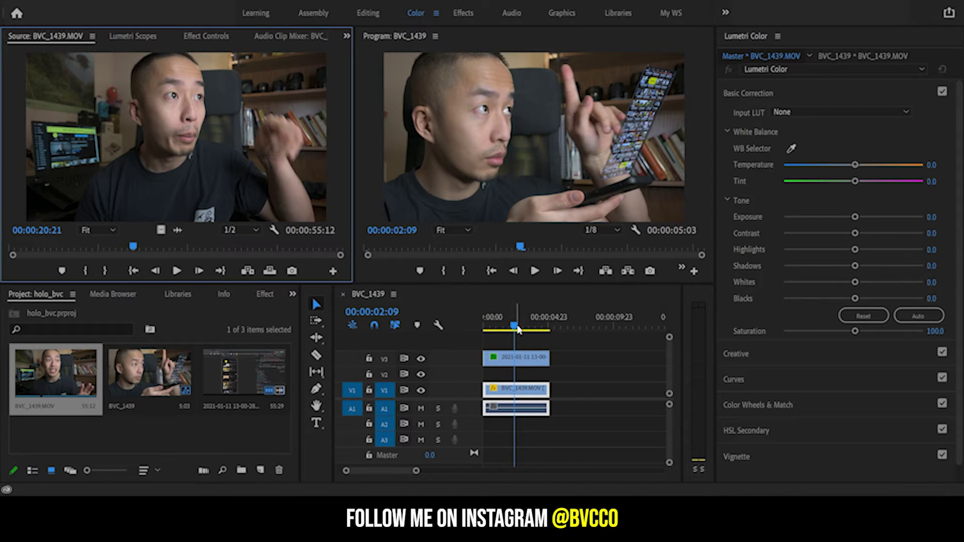
Duplicate the screen-recording clip on V3 to an empty spot further along the same track.
{"action": "left_click", "coordinate": [601, 390]}
{"action": "left_click", "coordinate": [517, 358]}
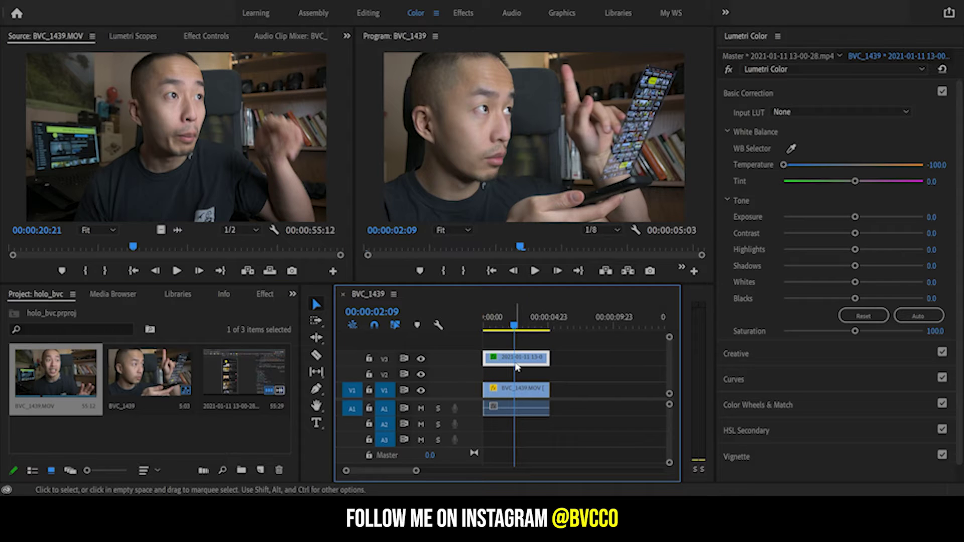
{"action": "mouse_move", "coordinate": [517, 369]}
{"action": "left_mouse_down"}
{"action": "mouse_move", "coordinate": [623, 365]}
{"action": "mouse_move", "coordinate": [507, 364]}
{"action": "left_mouse_up"}
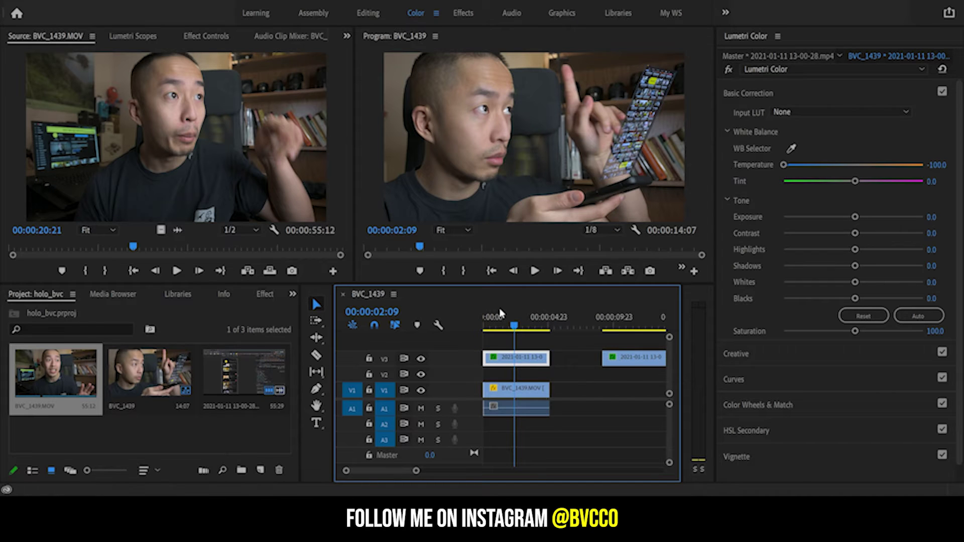
Reset the Swivel and Tilt of the V3 clip's Basic 3D effect.
{"action": "left_click", "coordinate": [207, 37]}
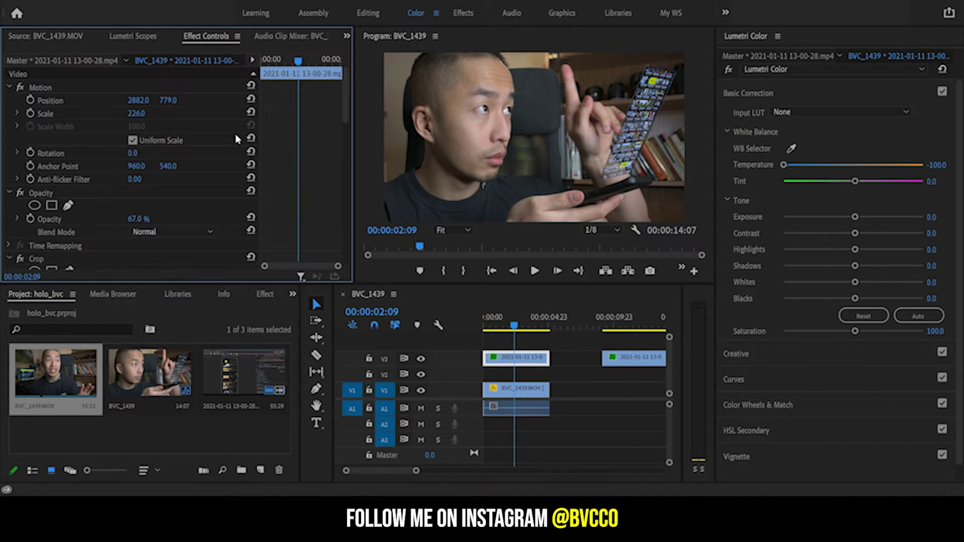
{"action": "left_click_drag", "start_coordinate": [346, 128], "coordinate": [346, 183]}
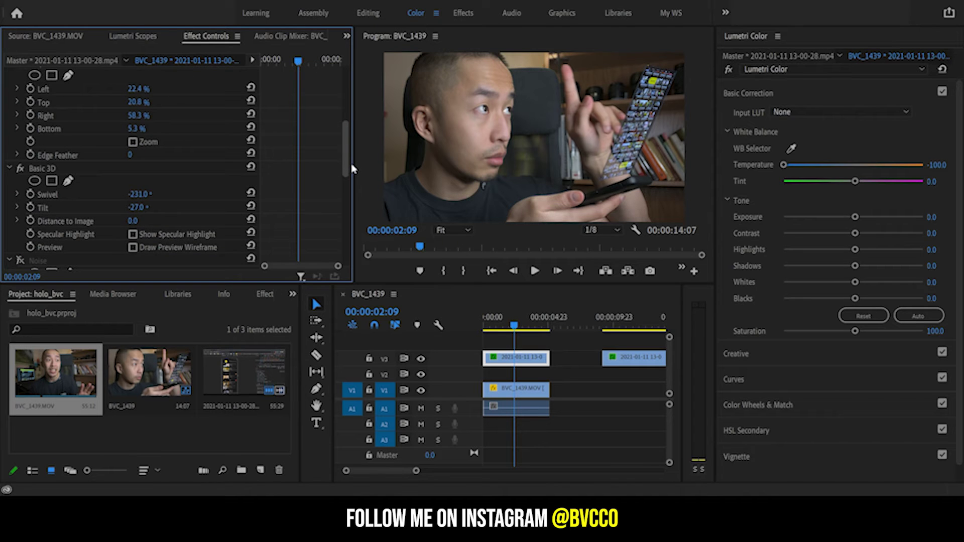
{"action": "left_click", "coordinate": [251, 205]}
{"action": "left_click", "coordinate": [251, 192]}
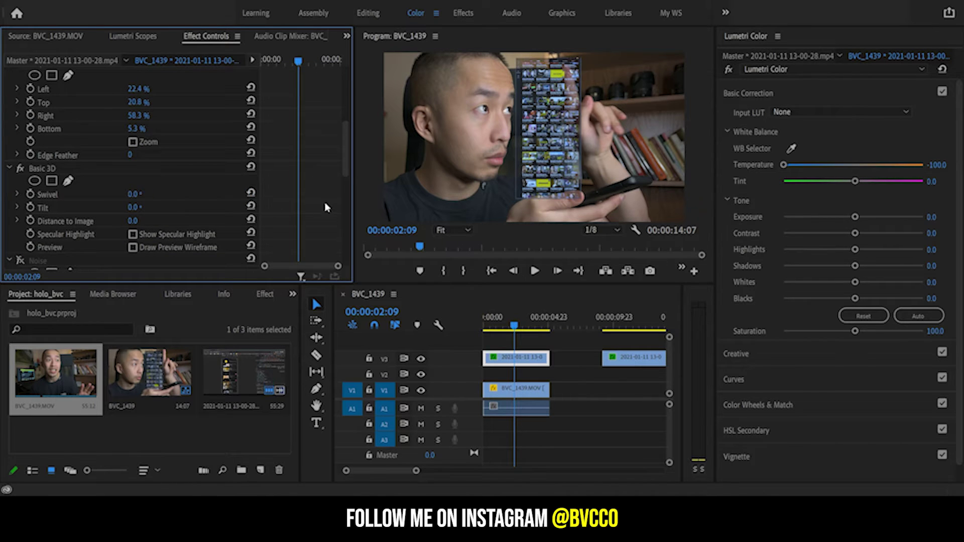
Set the V3 screen-recording clip's Scale to 1202 and its horizontal Position to 6099.
{"action": "left_click_drag", "start_coordinate": [346, 174], "coordinate": [345, 126]}
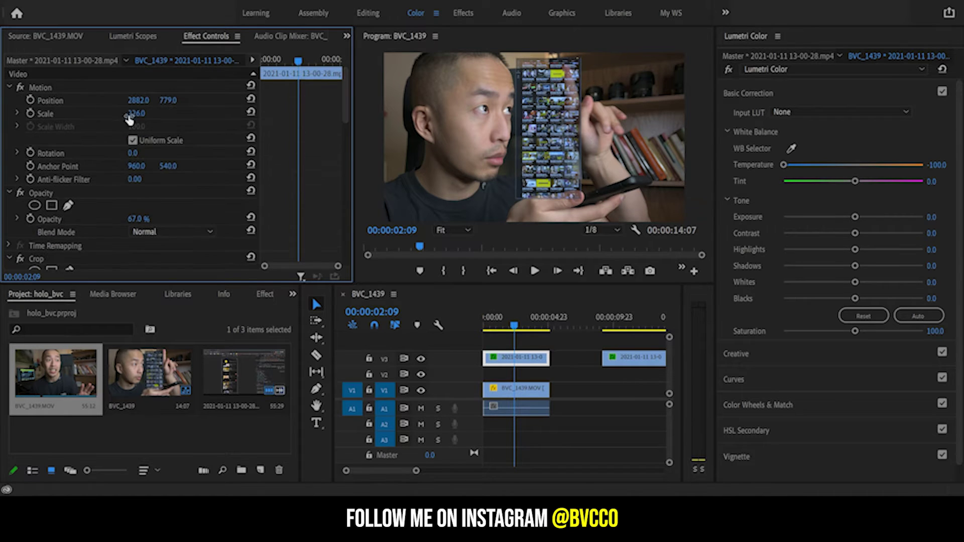
{"action": "left_click_drag", "start_coordinate": [132, 113], "coordinate": [520, 113]}
{"action": "left_click_drag", "start_coordinate": [138, 100], "coordinate": [273, 100]}
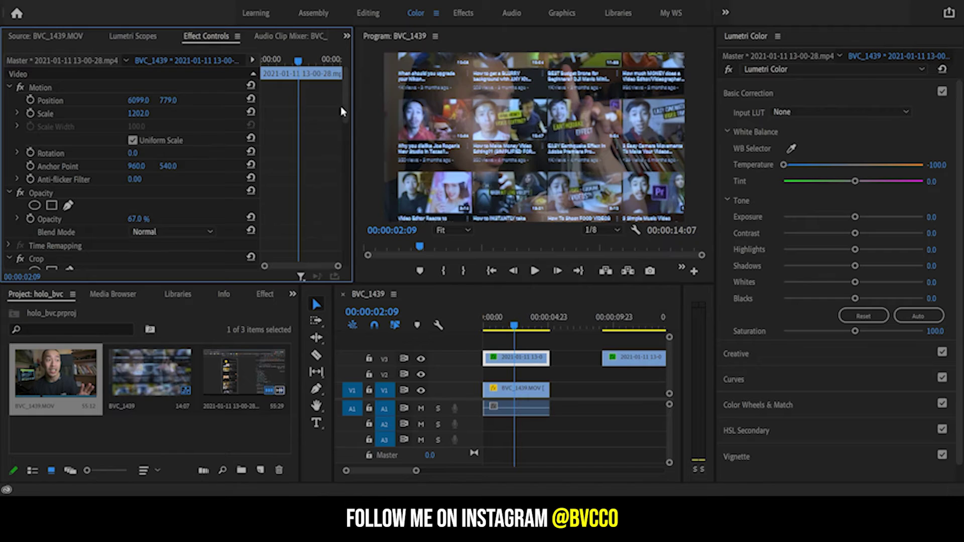
Set the screen-recording clip's Opacity to 60%.
{"action": "left_click_drag", "start_coordinate": [345, 107], "coordinate": [346, 122]}
{"action": "mouse_move", "coordinate": [146, 162]}
{"action": "left_mouse_down"}
{"action": "mouse_move", "coordinate": [178, 169]}
{"action": "mouse_move", "coordinate": [93, 164]}
{"action": "mouse_move", "coordinate": [144, 162]}
{"action": "left_mouse_up"}
{"action": "left_click", "coordinate": [145, 162]}
{"action": "left_click", "coordinate": [249, 156]}
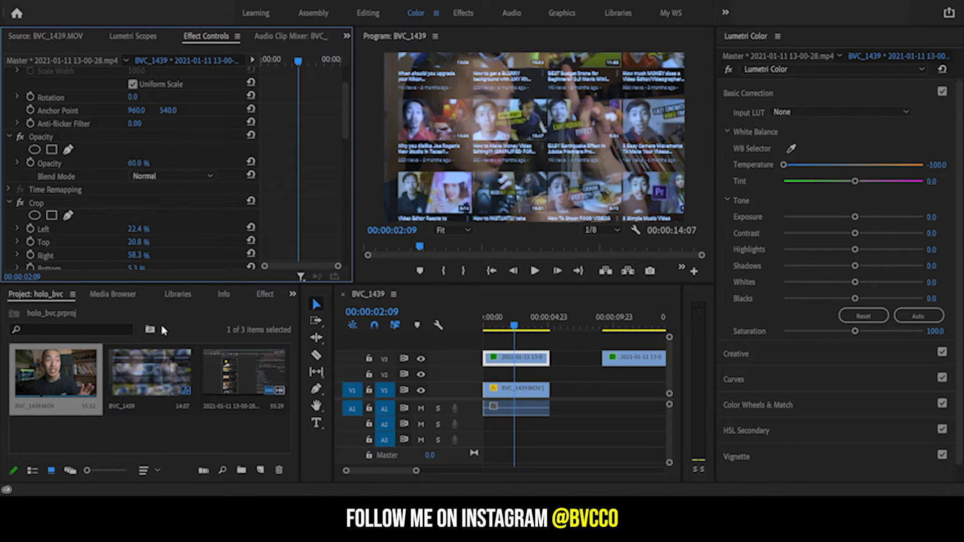
Search the effects for "bas" and try to apply Basic 3D to a clip in the timeline.
{"action": "left_click", "coordinate": [265, 294]}
{"action": "left_click", "coordinate": [103, 308]}
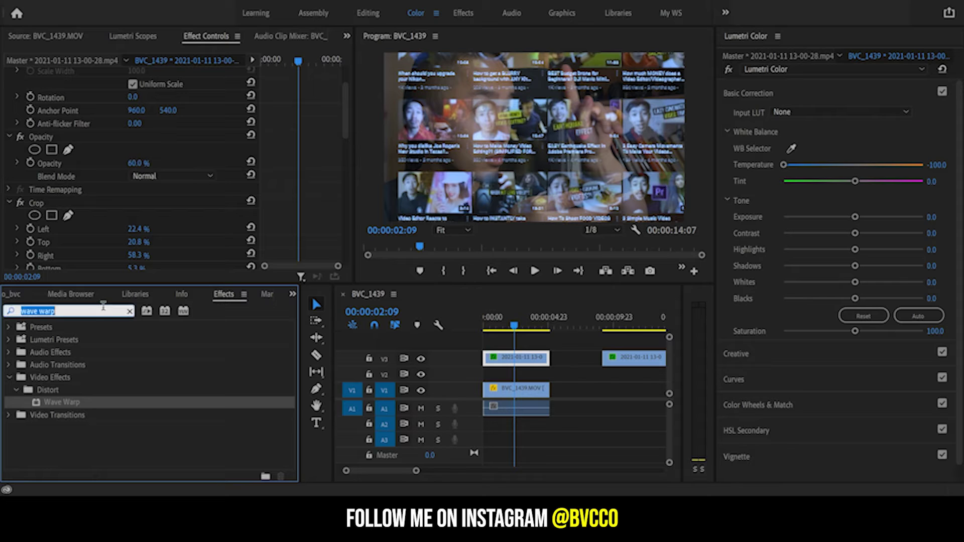
{"action": "type", "text": "bas"}
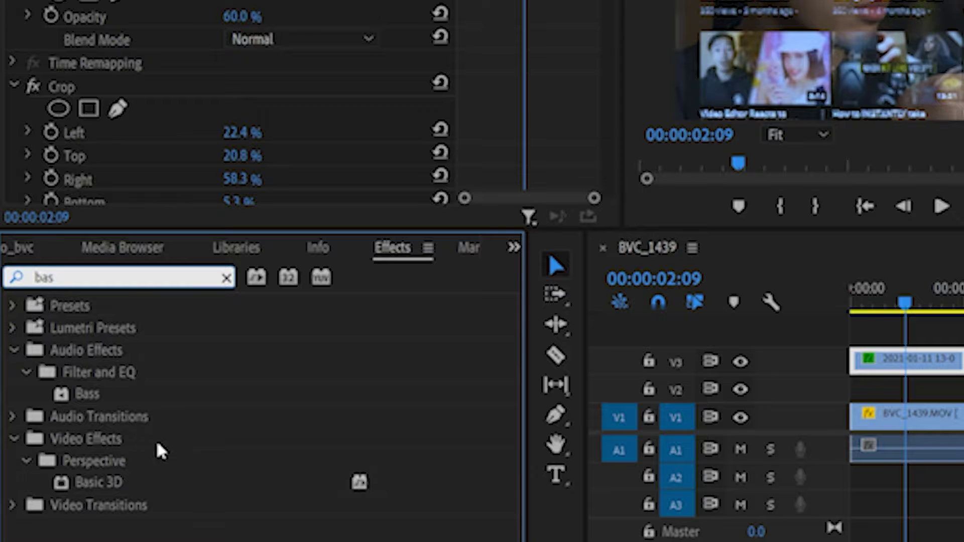
{"action": "left_click", "coordinate": [105, 483]}
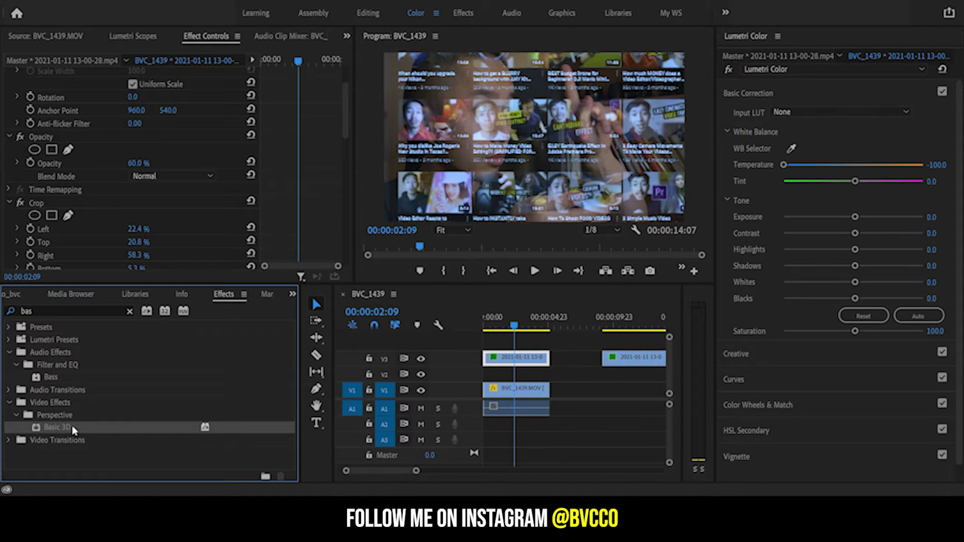
{"action": "left_click_drag", "start_coordinate": [73, 431], "coordinate": [522, 409]}
Set the Basic 3D Swivel to -14° and Tilt to 47°, and check the overlay at 00:00:03:12.
{"action": "left_click_drag", "start_coordinate": [346, 100], "coordinate": [346, 165]}
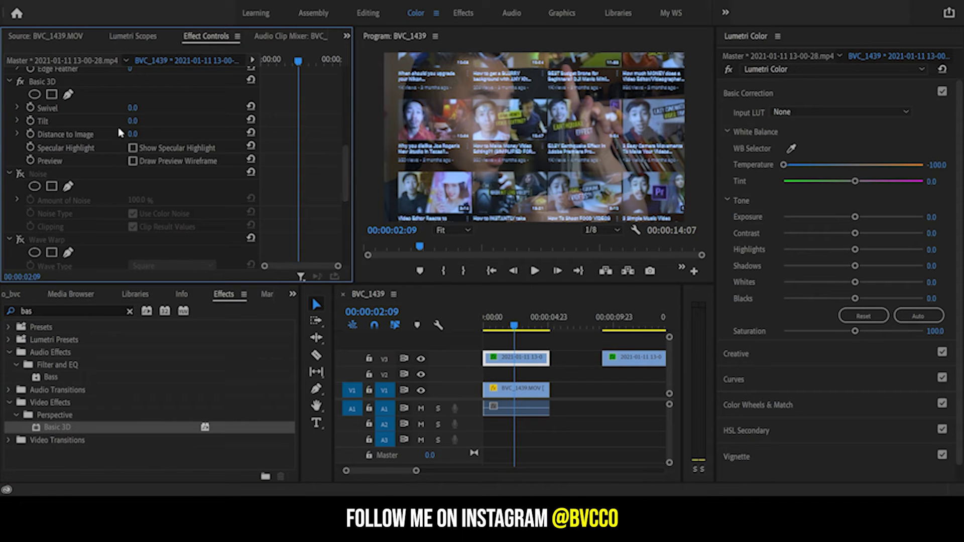
{"action": "left_click_drag", "start_coordinate": [132, 108], "coordinate": [150, 120]}
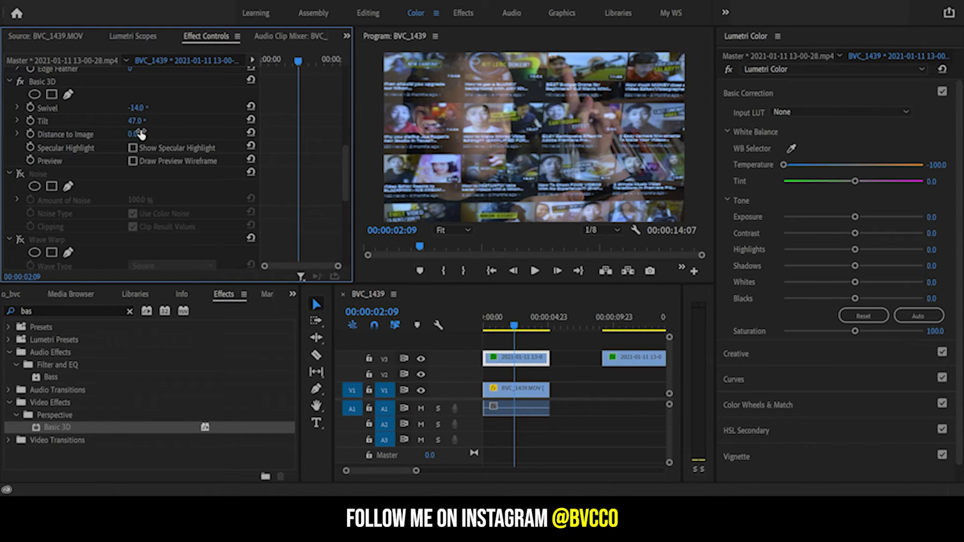
{"action": "scroll", "coordinate": [140, 133], "scroll_direction": "up", "scroll_amount": 3}
{"action": "mouse_move", "coordinate": [540, 327]}
{"action": "left_mouse_down"}
{"action": "mouse_move", "coordinate": [506, 327]}
{"action": "mouse_move", "coordinate": [528, 327]}
{"action": "left_mouse_up"}
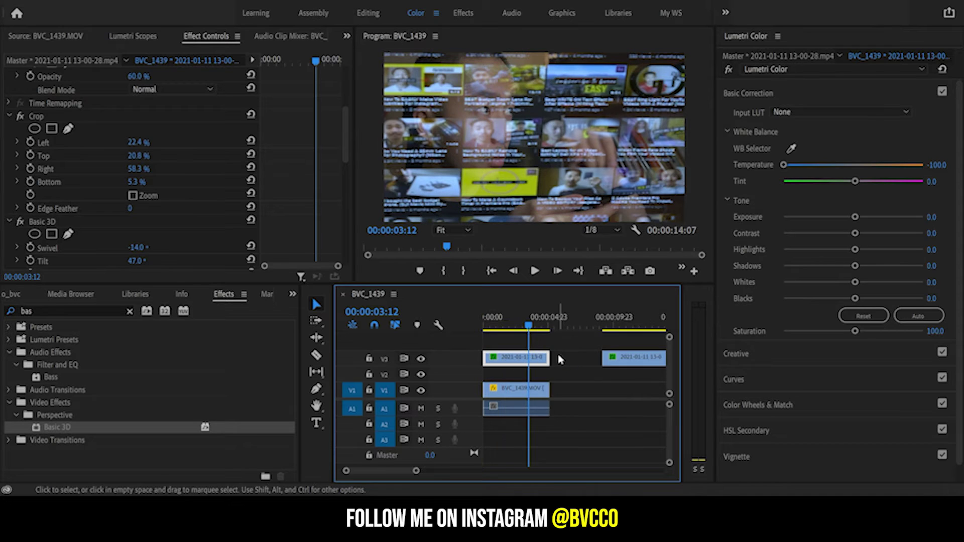
Select the screen-recording clip on V3 and review its Motion, Opacity, Crop and Basic 3D settings.
{"action": "key", "text": "minus"}
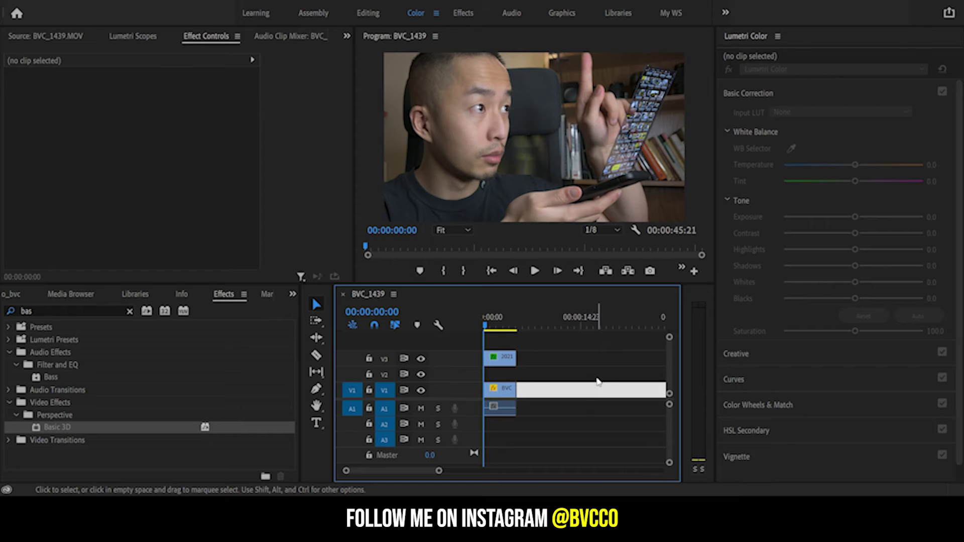
{"action": "left_click", "coordinate": [593, 372]}
{"action": "key", "text": "="}
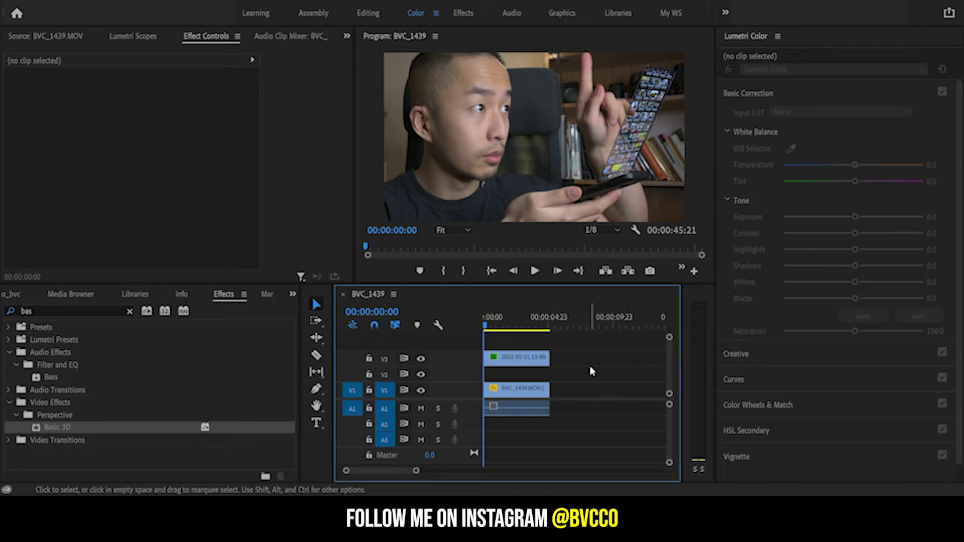
{"action": "key", "text": "="}
{"action": "key", "text": "-"}
{"action": "left_click", "coordinate": [566, 360]}
{"action": "left_click", "coordinate": [538, 360]}
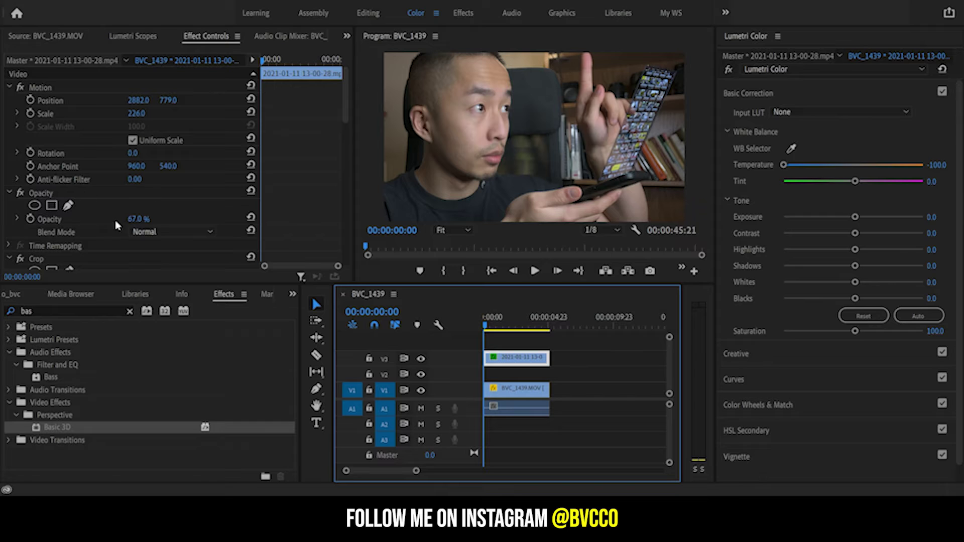
{"action": "left_click_drag", "start_coordinate": [347, 97], "coordinate": [346, 140]}
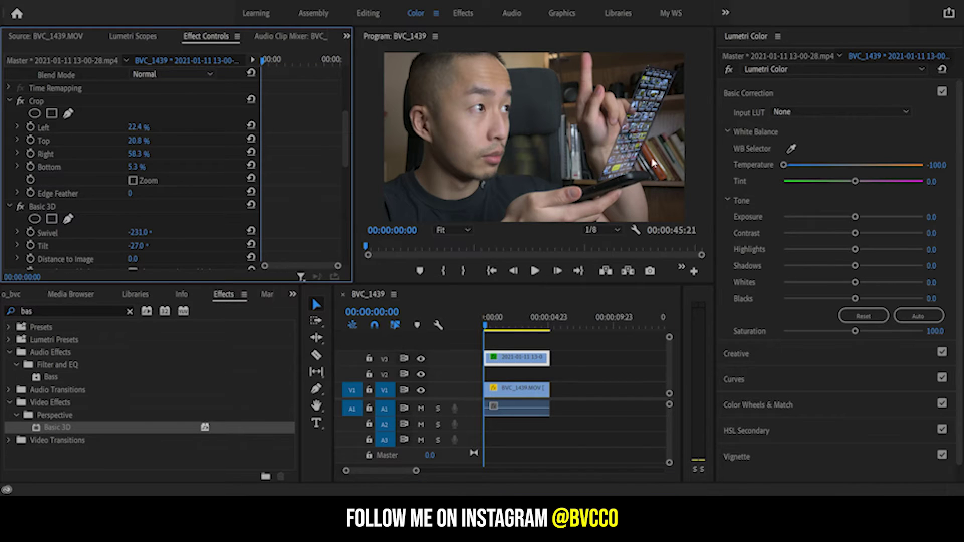
{"action": "left_click_drag", "start_coordinate": [345, 143], "coordinate": [346, 160]}
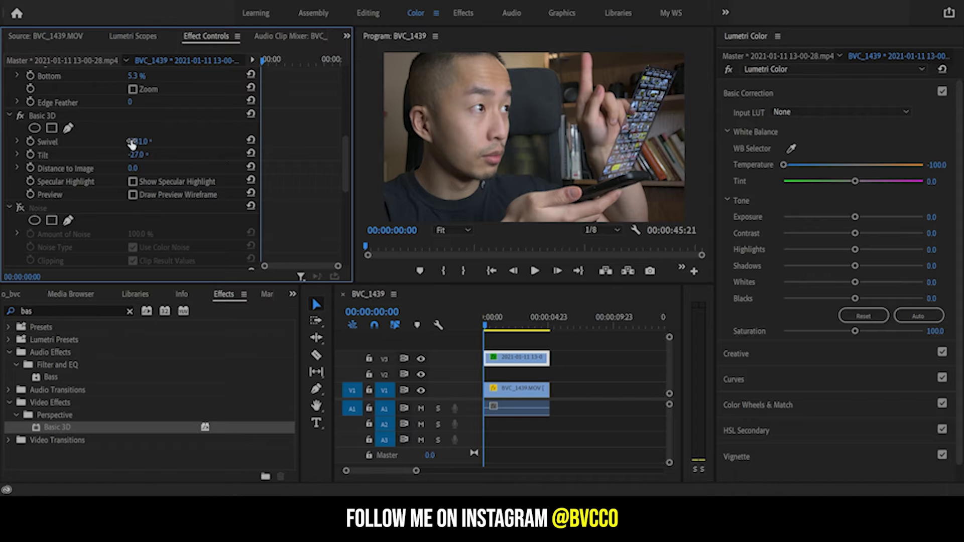
Try resetting the overlay's Basic 3D Swivel and Tilt, and undo both resets.
{"action": "left_click_drag", "start_coordinate": [132, 145], "coordinate": [140, 148]}
{"action": "left_click", "coordinate": [251, 140]}
{"action": "left_click", "coordinate": [251, 154]}
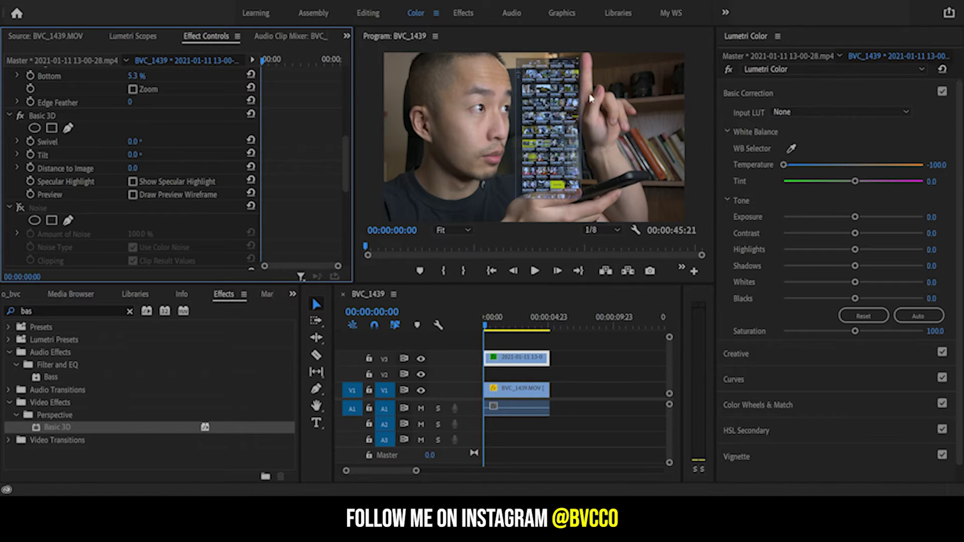
{"action": "key", "text": "ctrl+z"}
{"action": "key", "text": "ctrl+z"}
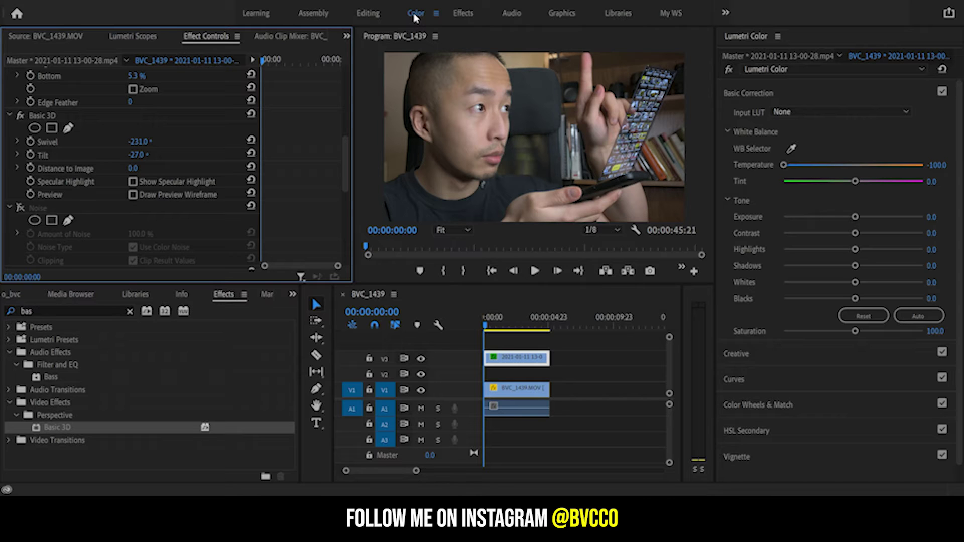
Reset the overlay clip's color Temperature for comparison and bring it back down to -100.
{"action": "double_click", "coordinate": [783, 165]}
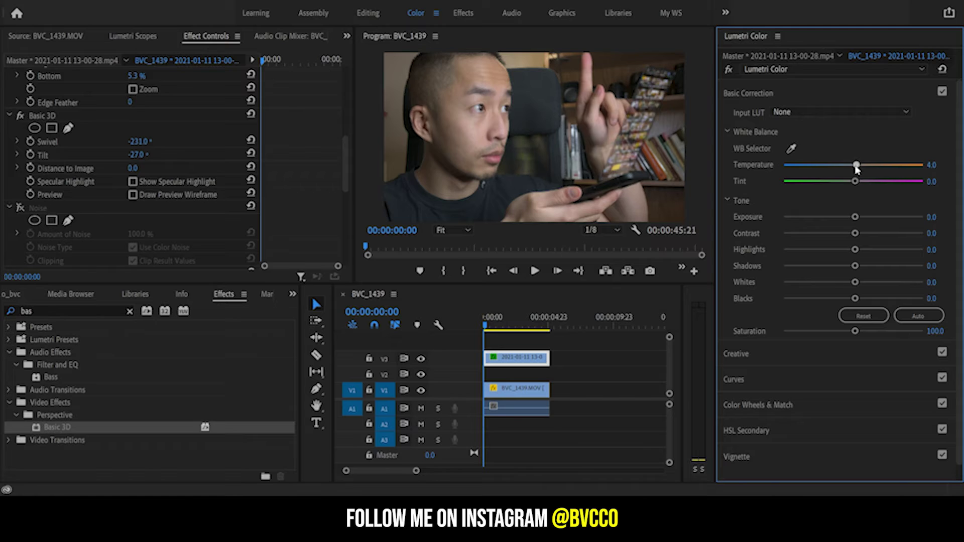
{"action": "left_click_drag", "start_coordinate": [856, 167], "coordinate": [668, 178]}
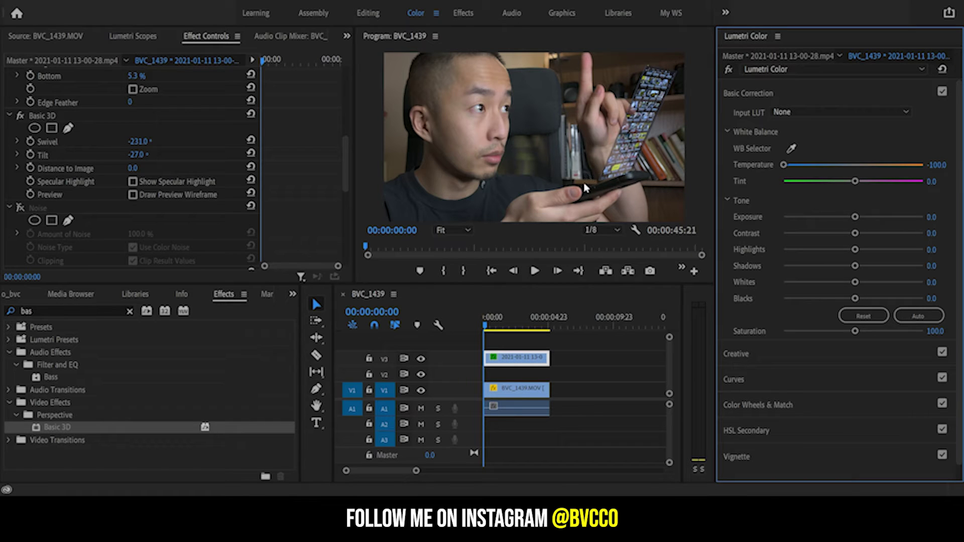
Search the effects for "noise" and clear the search.
{"action": "left_click", "coordinate": [59, 311]}
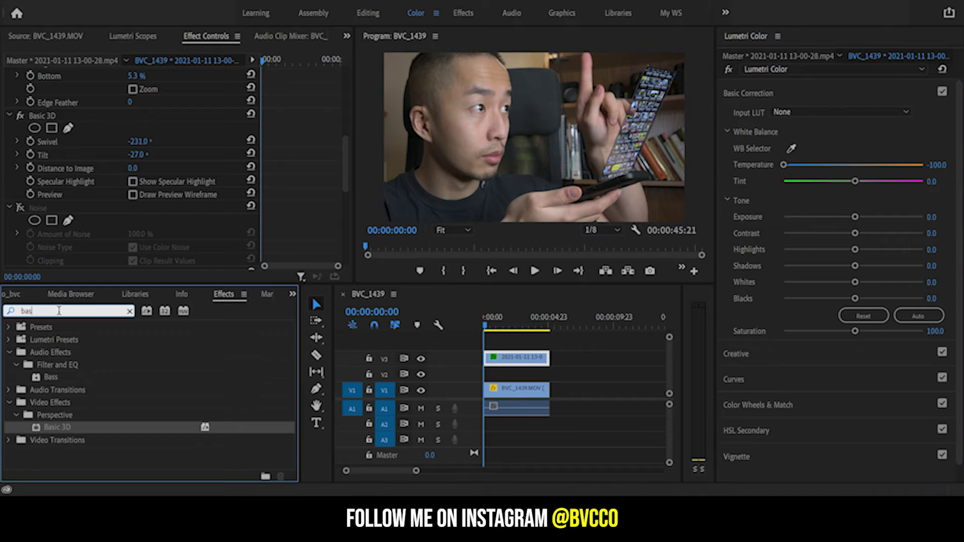
{"action": "key", "text": "ctrl+a"}
{"action": "type", "text": "noise"}
{"action": "key", "text": "Return"}
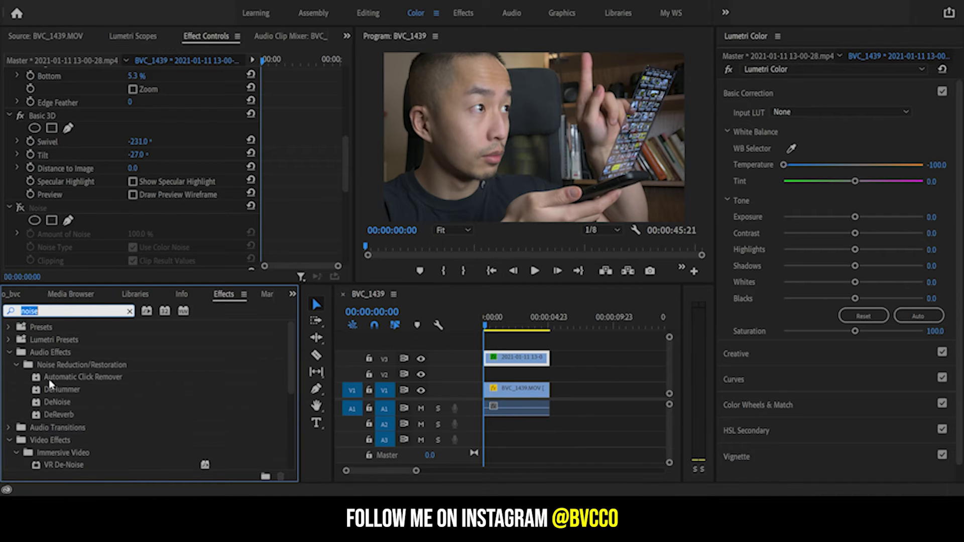
{"action": "key", "text": "BackSpace"}
Enable the Noise effect on the V3 overlay clip and inspect the result in an enlarged program monitor.
{"action": "left_click", "coordinate": [20, 208]}
{"action": "left_click_drag", "start_coordinate": [345, 164], "coordinate": [345, 178]}
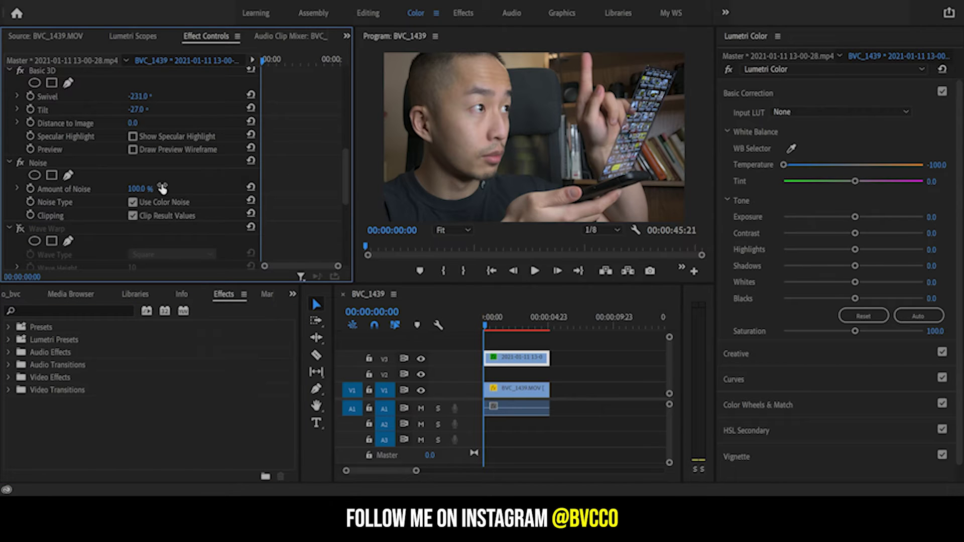
{"action": "left_click", "coordinate": [705, 154]}
{"action": "key", "text": "grave"}
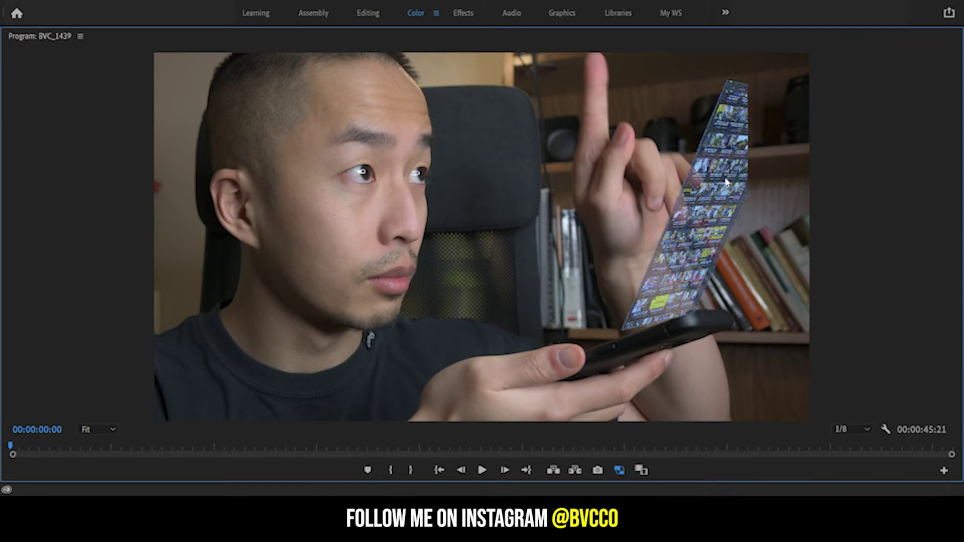
{"action": "key", "text": "grave"}
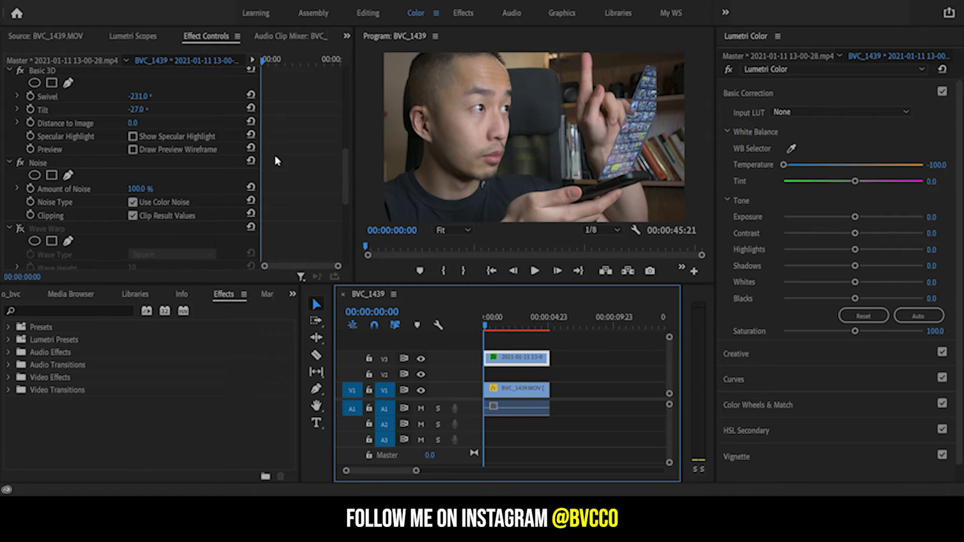
Inspect the hologram overlay at 00:00:03:14 in an enlarged program monitor.
{"action": "scroll", "coordinate": [349, 166], "scroll_direction": "up", "scroll_amount": 5}
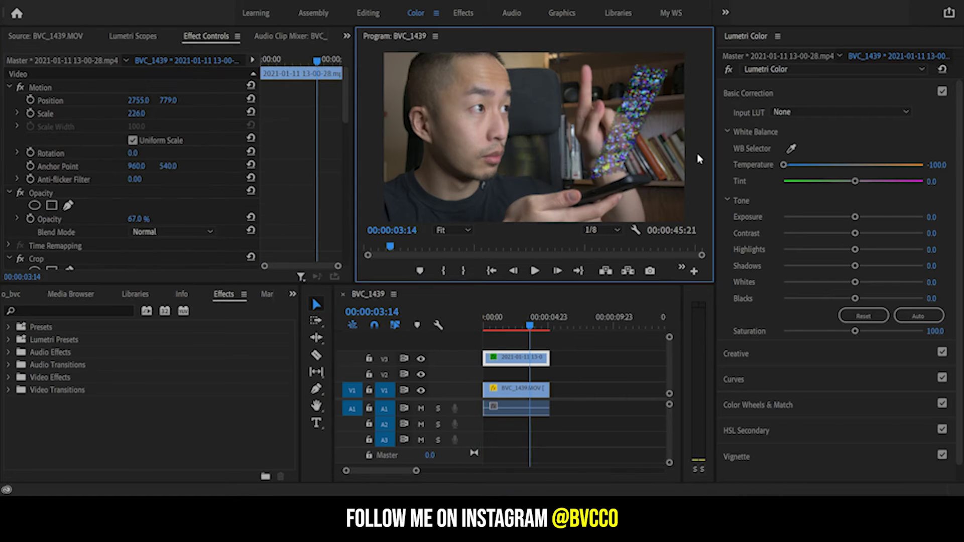
{"action": "key", "text": "grave"}
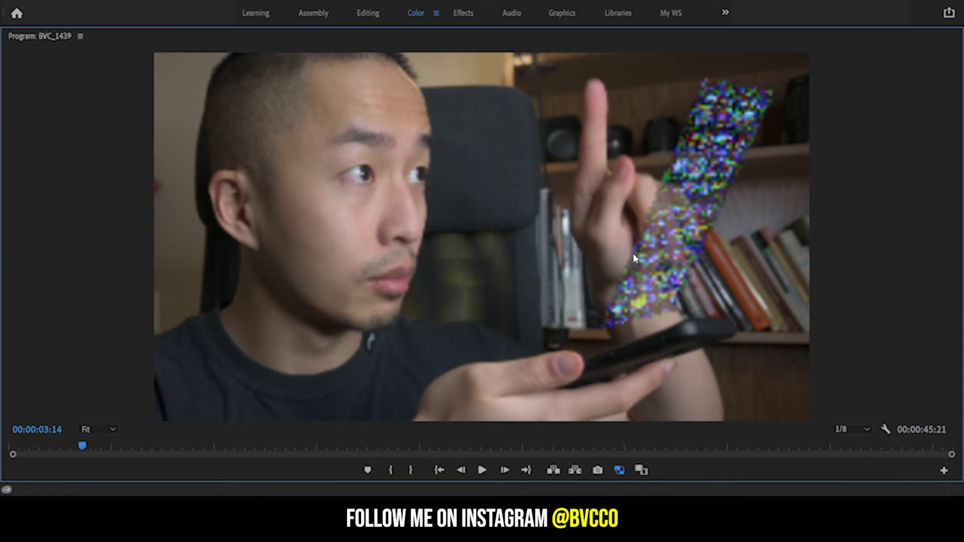
{"action": "key", "text": "grave"}
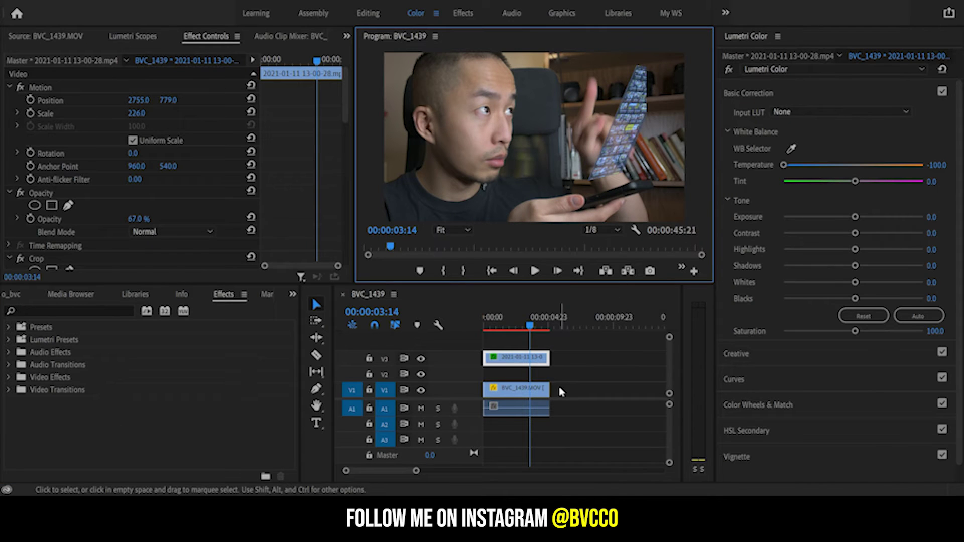
Switch the program monitor's playback resolution to 1/4 and return it to 1/8.
{"action": "left_click", "coordinate": [613, 232]}
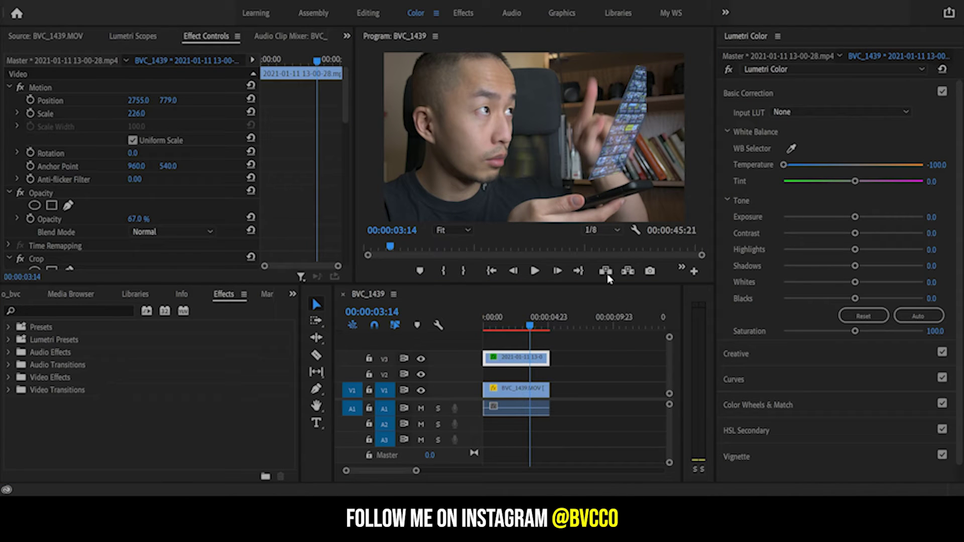
{"action": "left_click", "coordinate": [616, 230]}
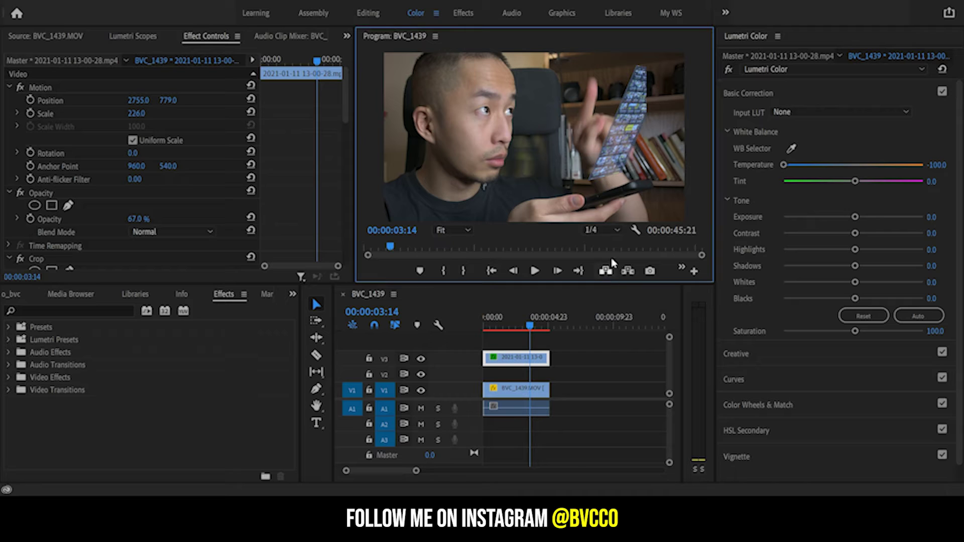
{"action": "left_click", "coordinate": [611, 231]}
{"action": "left_click", "coordinate": [611, 234]}
{"action": "left_click", "coordinate": [611, 297]}
Review the overlay's Crop and Basic 3D settings and play the hologram sequence from the start with audio track A1 muted.
{"action": "left_click_drag", "start_coordinate": [345, 104], "coordinate": [345, 145]}
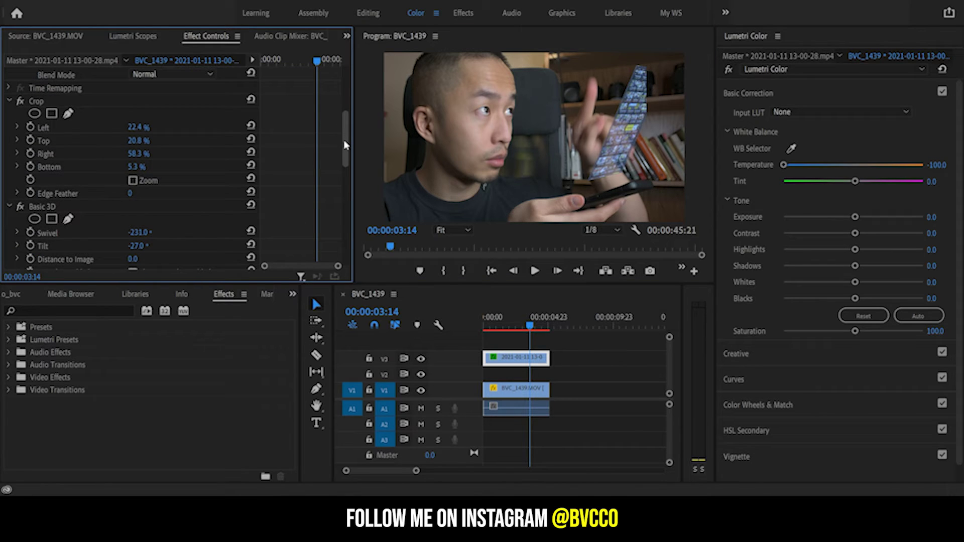
{"action": "left_click_drag", "start_coordinate": [345, 145], "coordinate": [345, 152]}
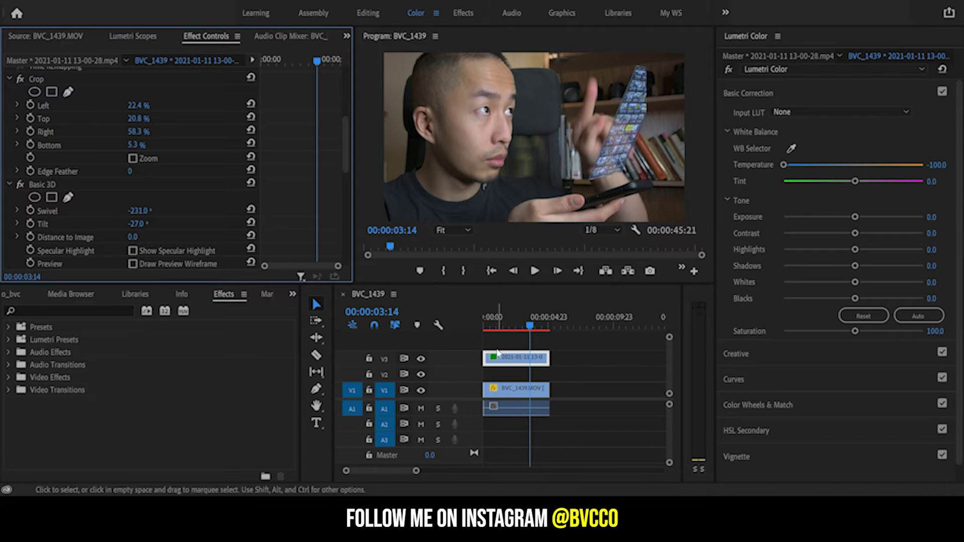
{"action": "left_click", "coordinate": [495, 332]}
{"action": "key", "text": "="}
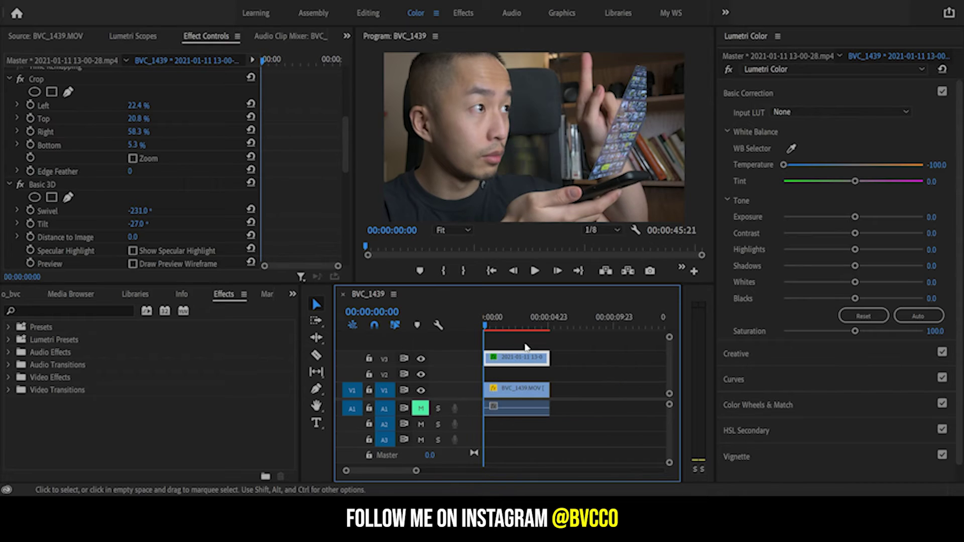
{"action": "key", "text": "space"}
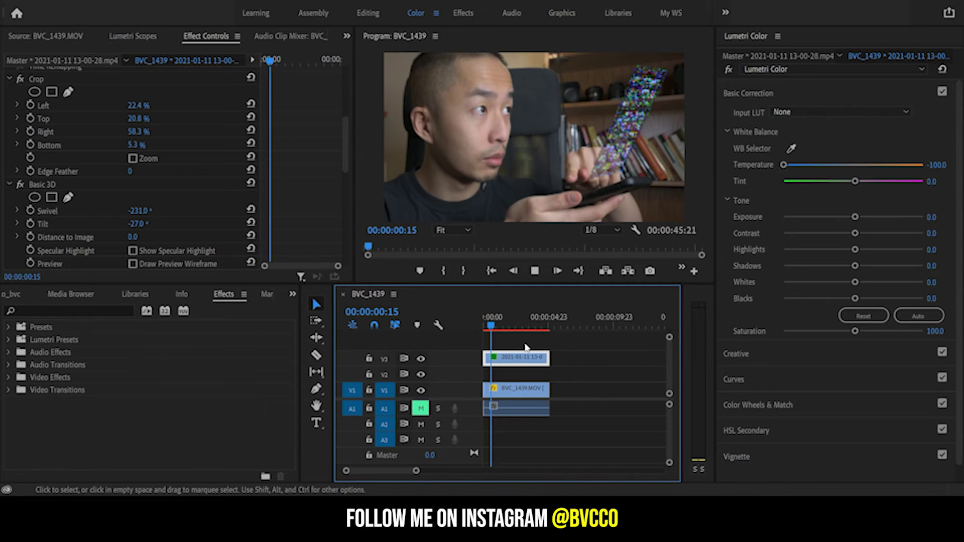
{"action": "key", "text": "space"}
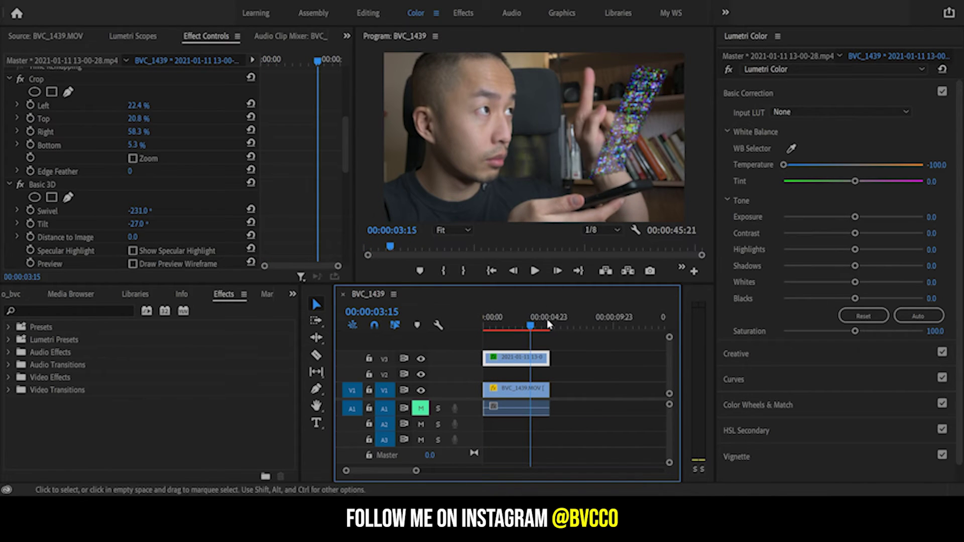
{"action": "key", "text": "Home"}
{"action": "key", "text": "space"}
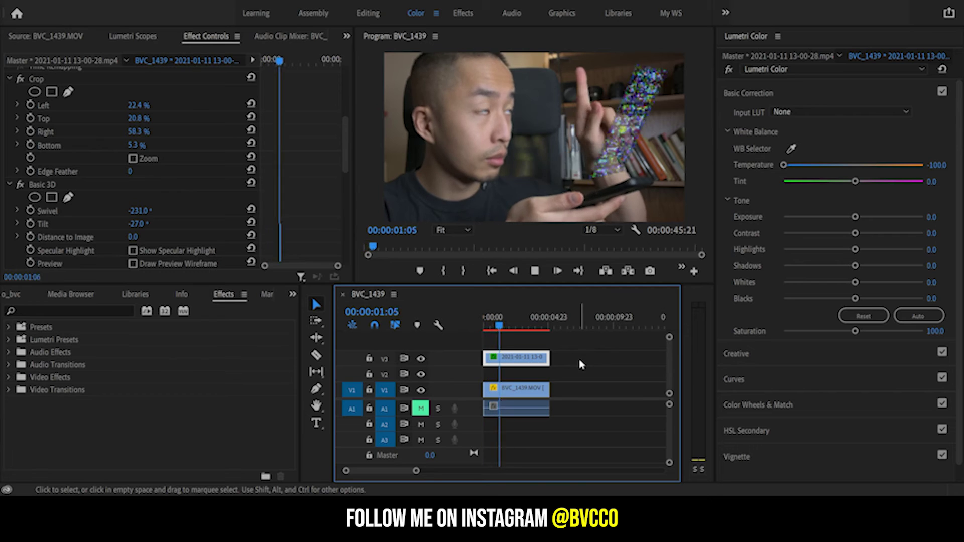
{"action": "key", "text": "space"}
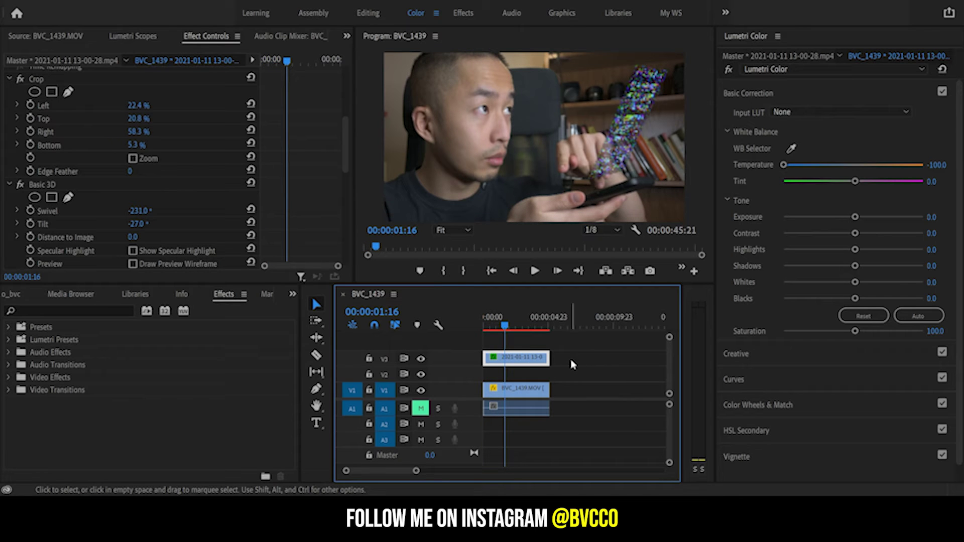
{"action": "key", "text": "minus"}
{"action": "key", "text": "equal"}
{"action": "key", "text": "minus"}
{"action": "key", "text": "minus"}
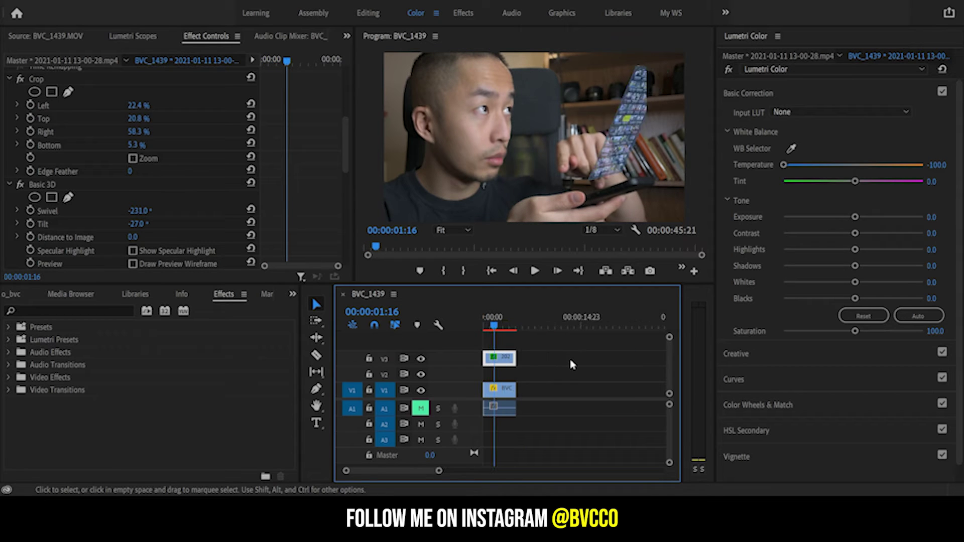
{"action": "left_click", "coordinate": [572, 365]}
{"action": "key", "text": "equal"}
{"action": "key", "text": "equal"}
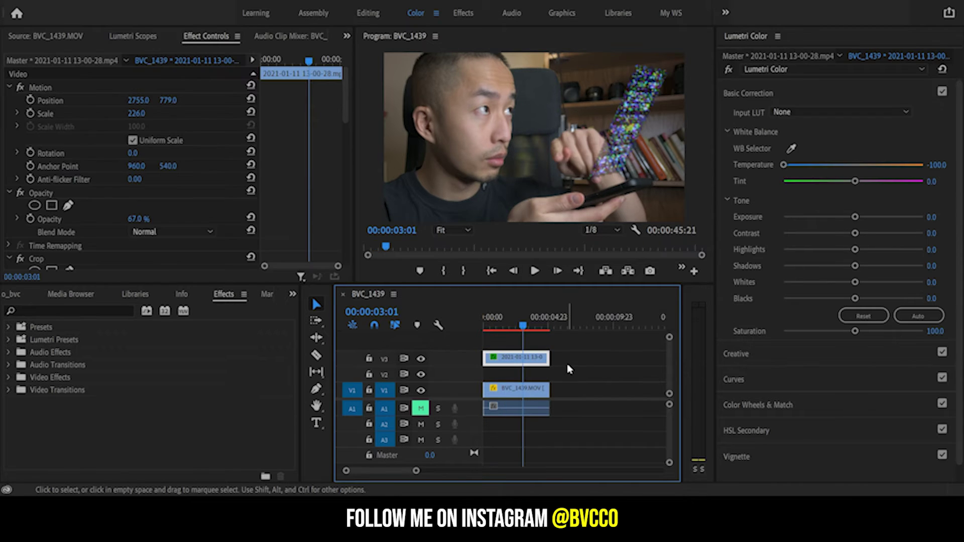
{"action": "key", "text": "minus"}
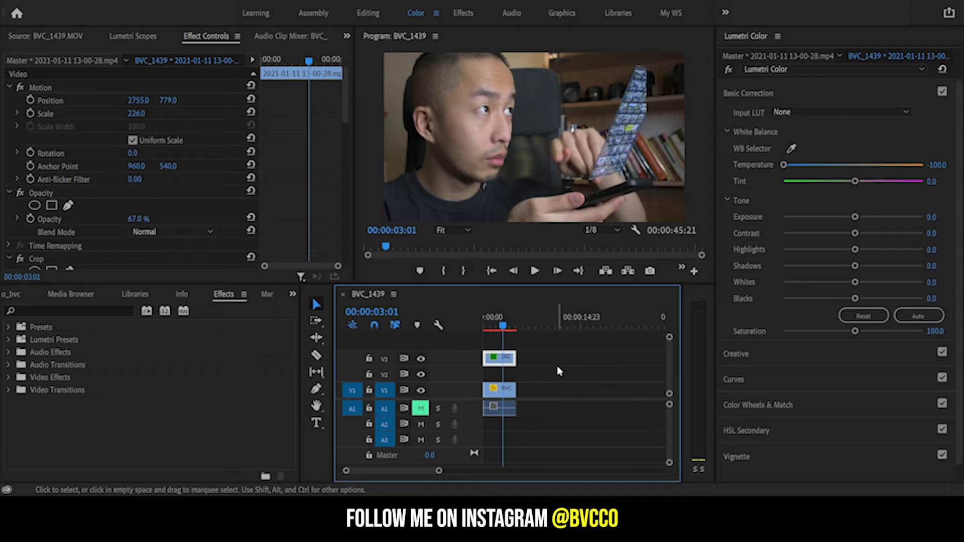
{"action": "key", "text": "minus"}
Select the V3 overlay and V1 footage clips together and replace them with a linked After Effects composition.
{"action": "left_click_drag", "start_coordinate": [531, 353], "coordinate": [502, 370]}
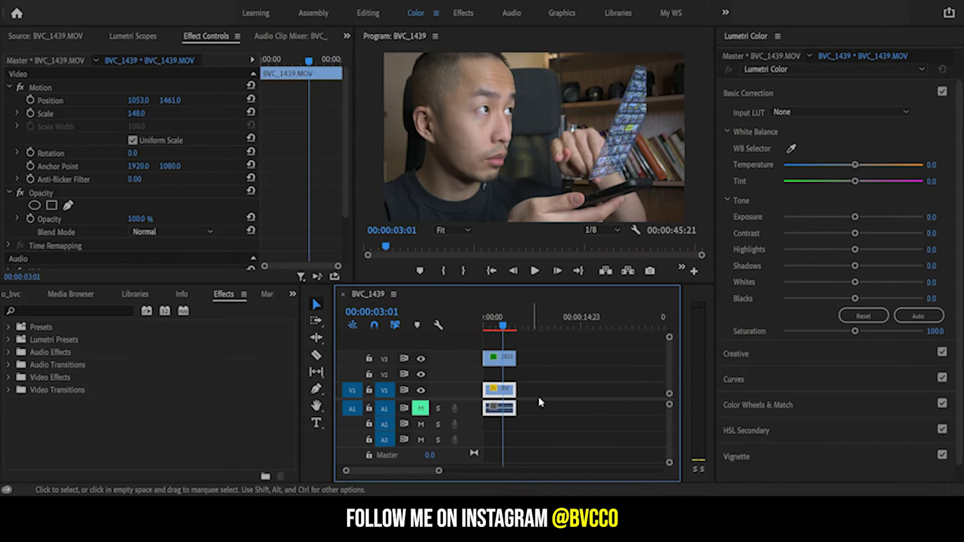
{"action": "key", "text": "="}
{"action": "left_click", "coordinate": [576, 377]}
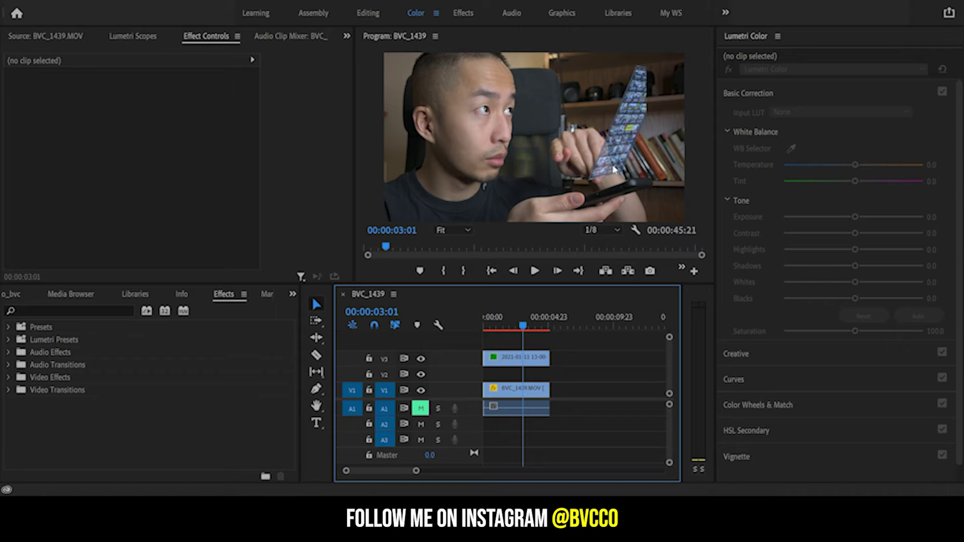
{"action": "left_click", "coordinate": [542, 392]}
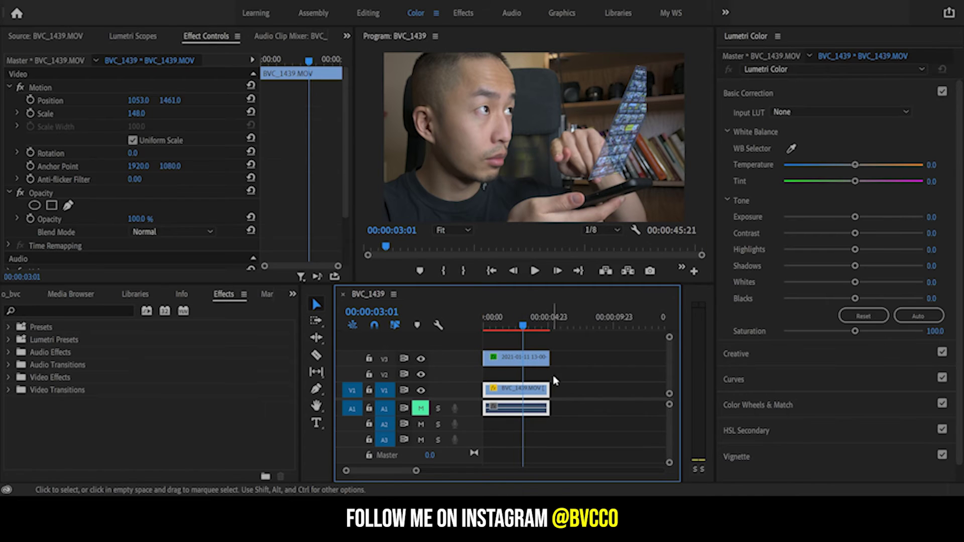
{"action": "left_click_drag", "start_coordinate": [575, 347], "coordinate": [440, 449]}
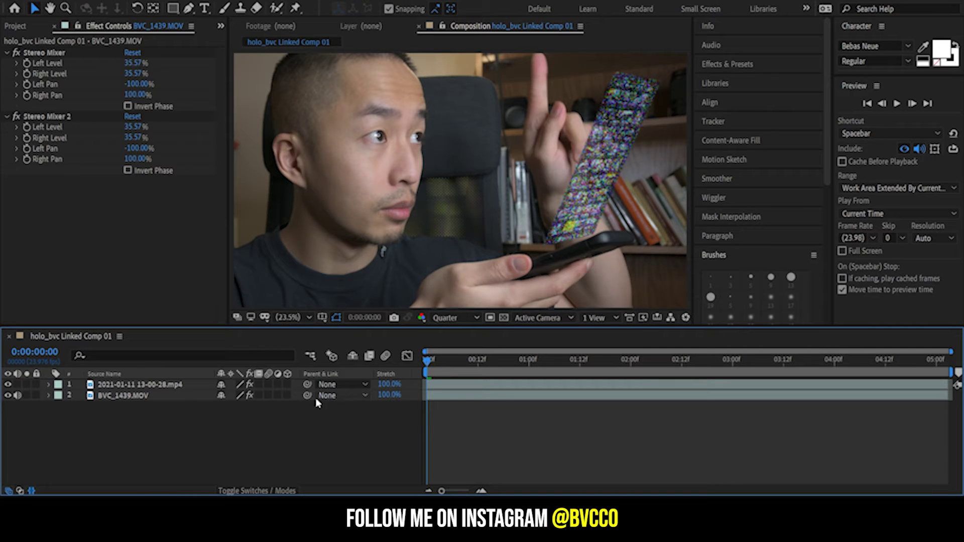
Start motion tracking on the BVC_1439.MOV layer and try adding Rotation to the tracker.
{"action": "left_click", "coordinate": [498, 397]}
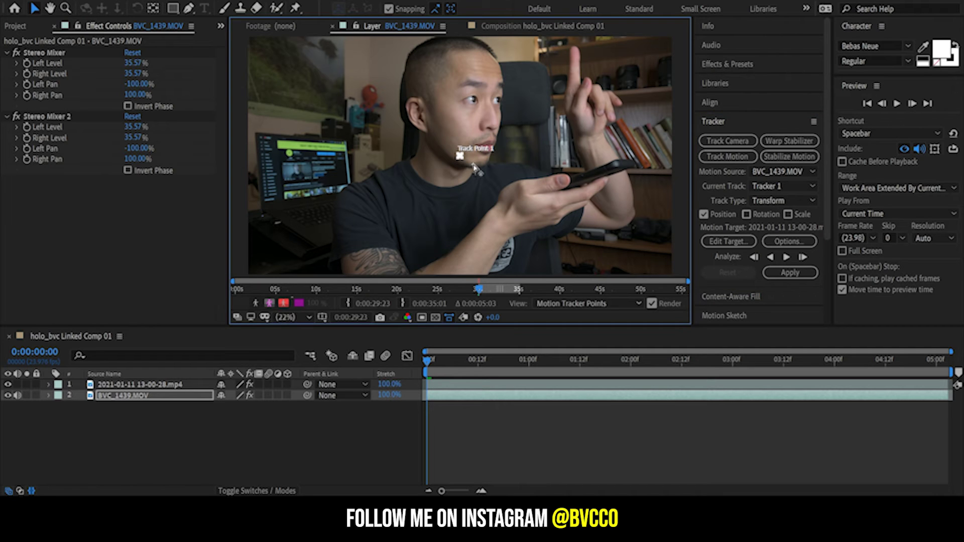
{"action": "left_click", "coordinate": [747, 214]}
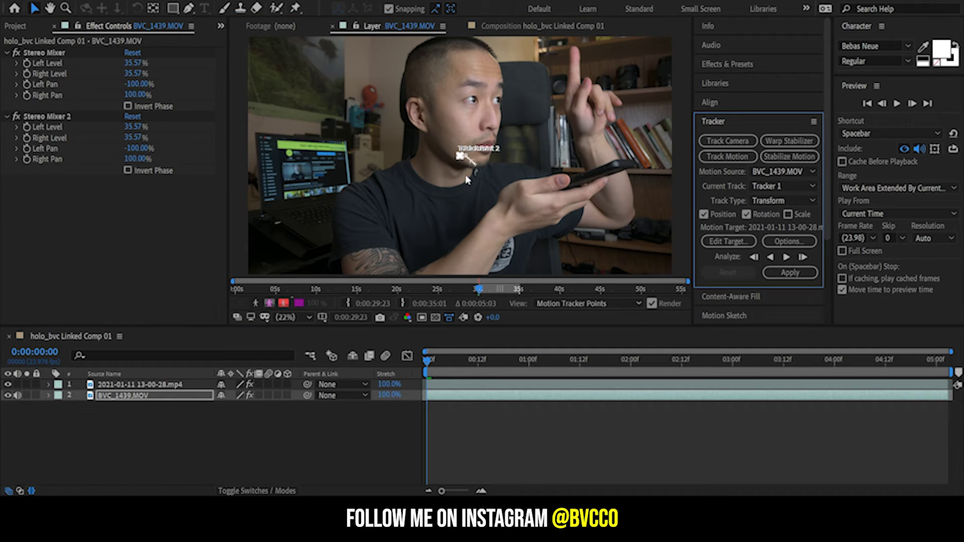
{"action": "key", "text": "ctrl+z"}
{"action": "left_click", "coordinate": [462, 160]}
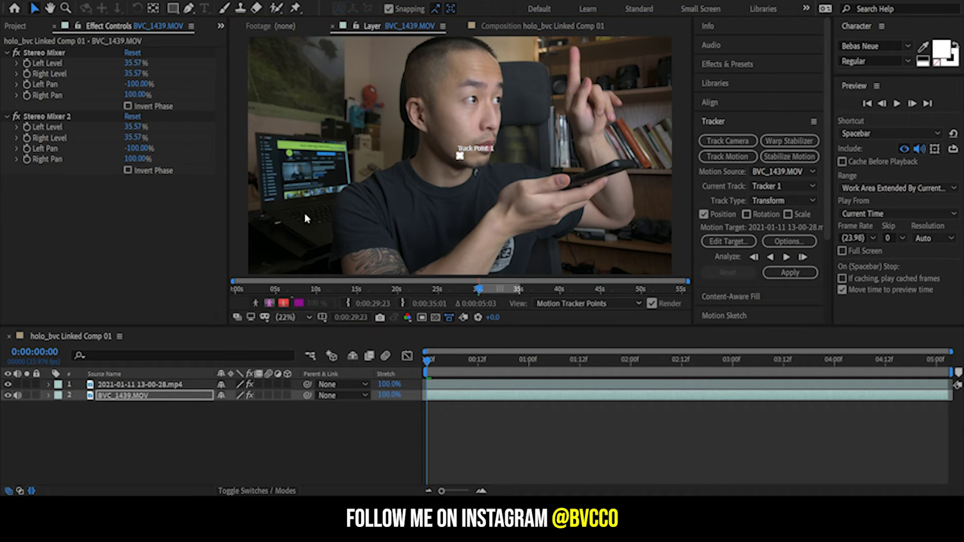
Enable Rotation tracking and place Track Points 1 and 2 on the two upper corners at the phone's far end.
{"action": "key", "text": "slash"}
{"action": "left_click_drag", "start_coordinate": [461, 161], "coordinate": [653, 211]}
{"action": "left_click_drag", "start_coordinate": [566, 209], "coordinate": [274, 132]}
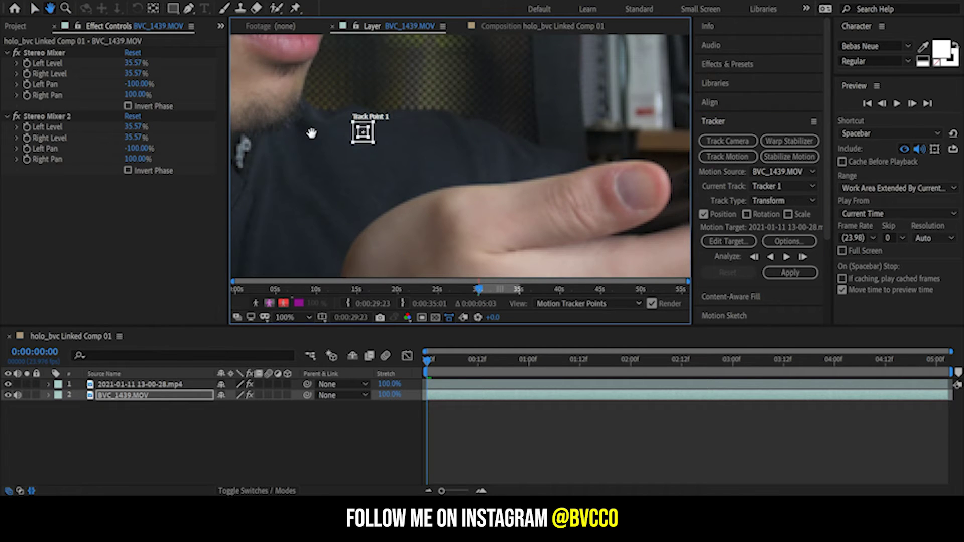
{"action": "left_click_drag", "start_coordinate": [385, 137], "coordinate": [639, 199]}
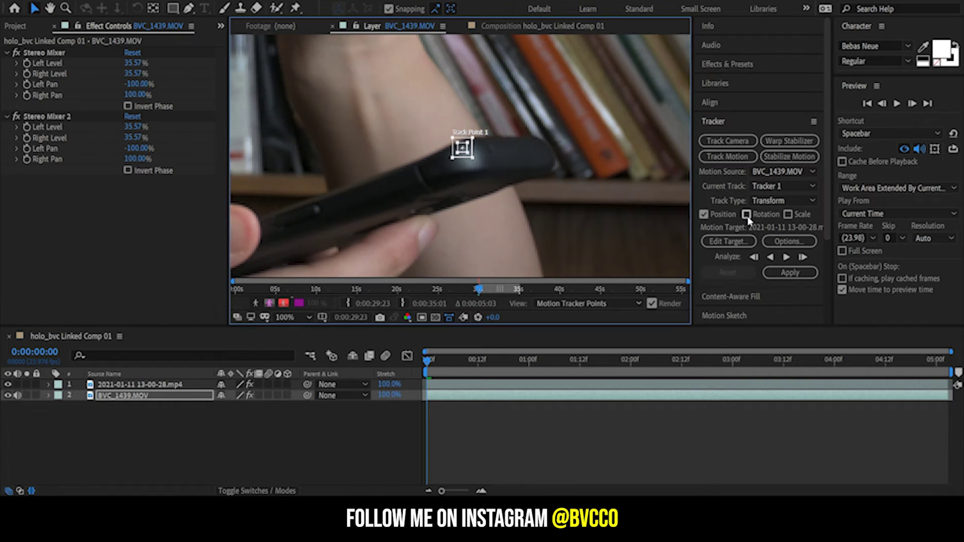
{"action": "left_click", "coordinate": [746, 214]}
{"action": "left_click_drag", "start_coordinate": [489, 167], "coordinate": [556, 151]}
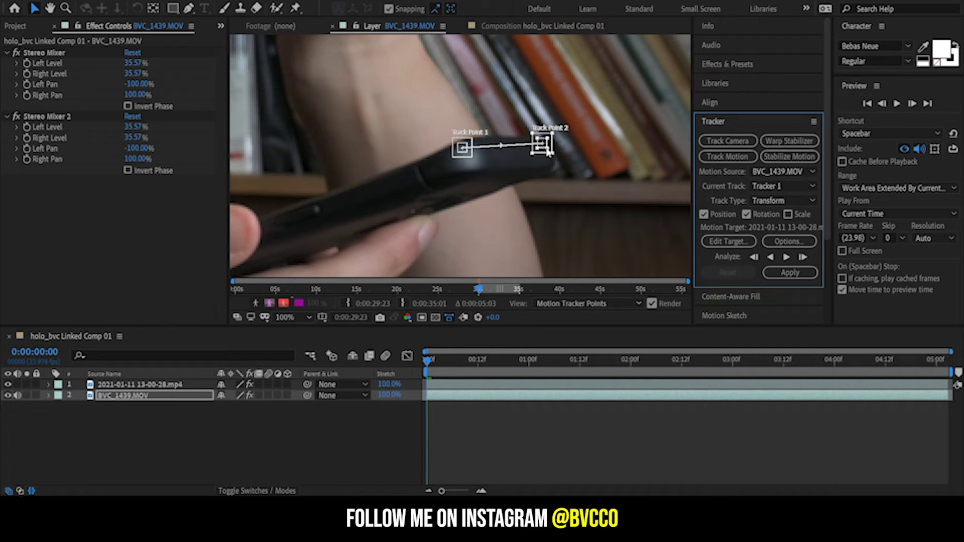
Enlarge Track Point 1's search region and analyze the motion forward through the whole clip.
{"action": "left_click", "coordinate": [458, 158]}
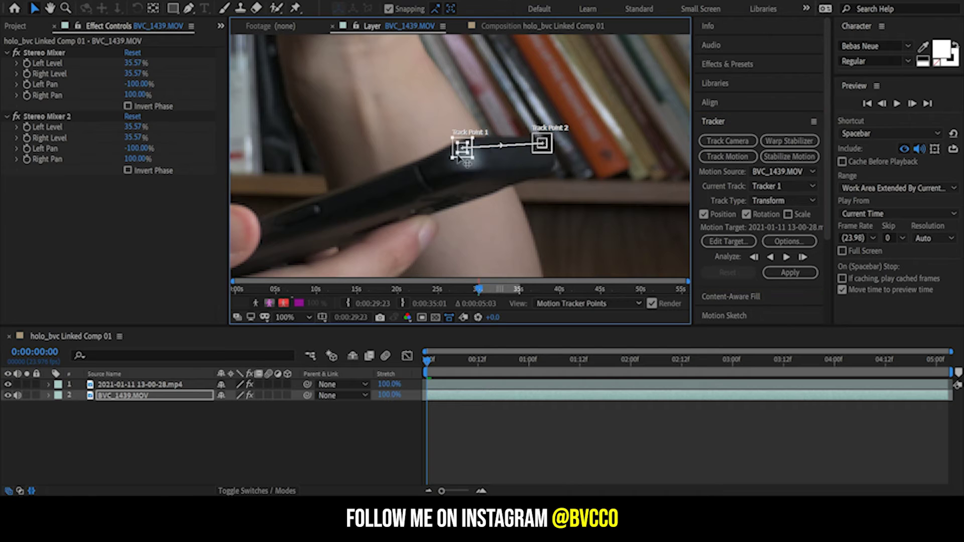
{"action": "left_click_drag", "start_coordinate": [475, 161], "coordinate": [476, 164]}
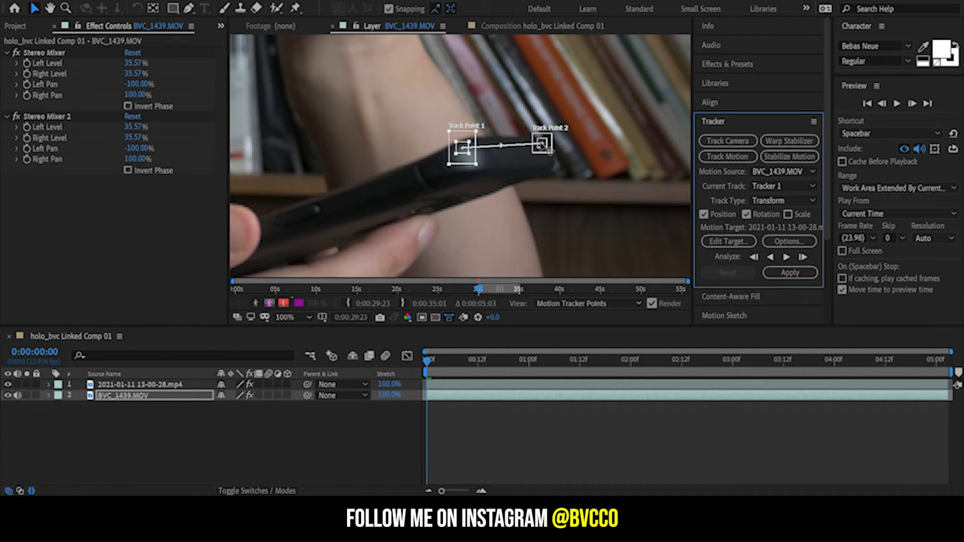
{"action": "left_click", "coordinate": [786, 257]}
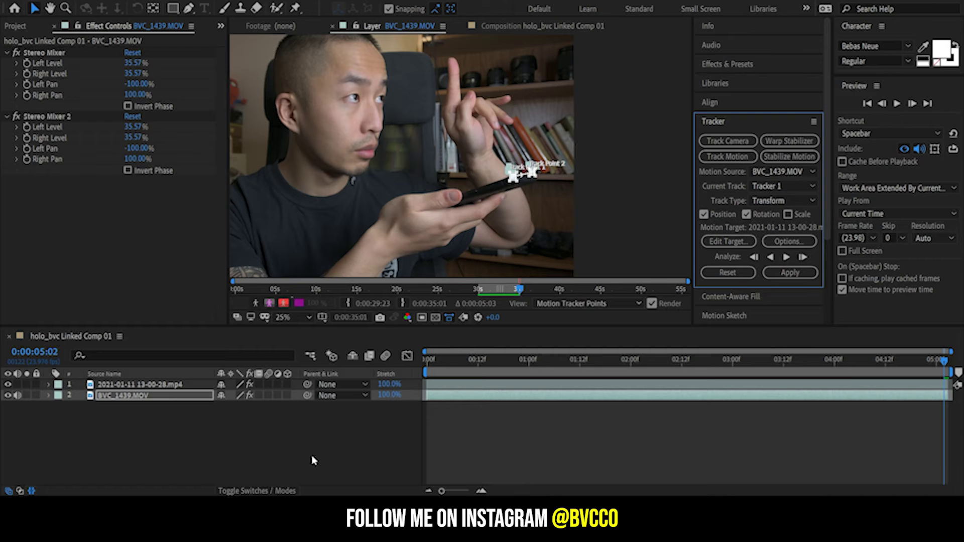
Add a null object to the linked composition and deselect all layers.
{"action": "left_click", "coordinate": [339, 445]}
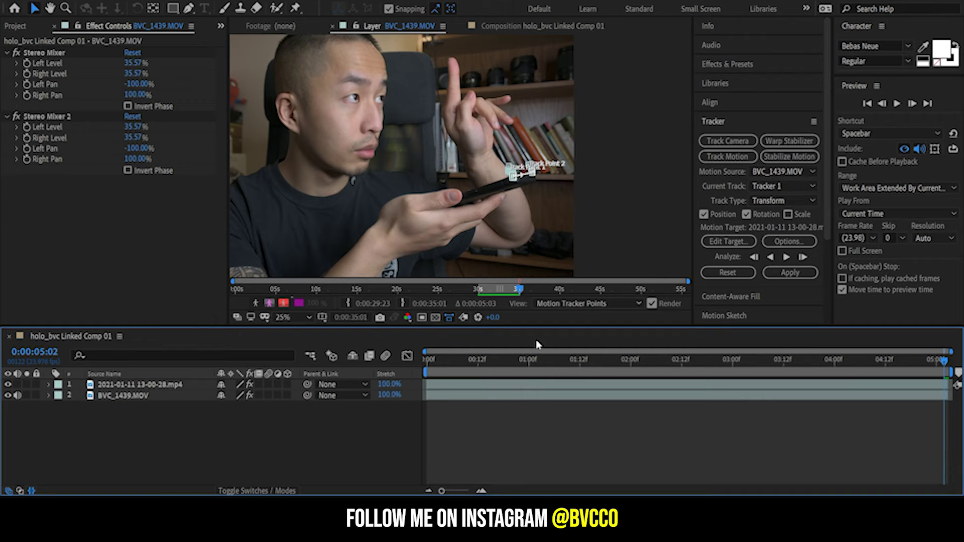
{"action": "key", "text": "ctrl+alt+shift+y"}
{"action": "left_click", "coordinate": [309, 444]}
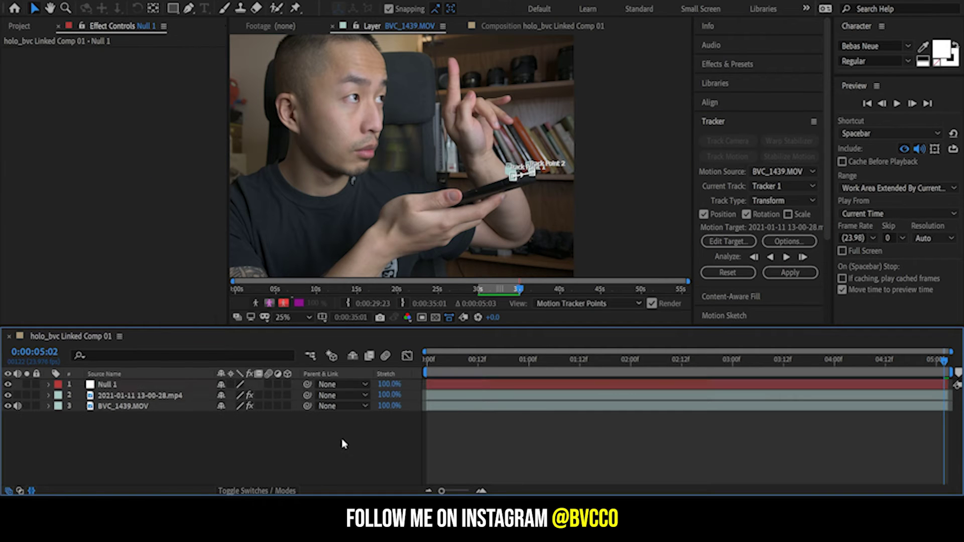
Set Null 1 as the tracker's motion target and apply the tracking data to it.
{"action": "left_click", "coordinate": [740, 241]}
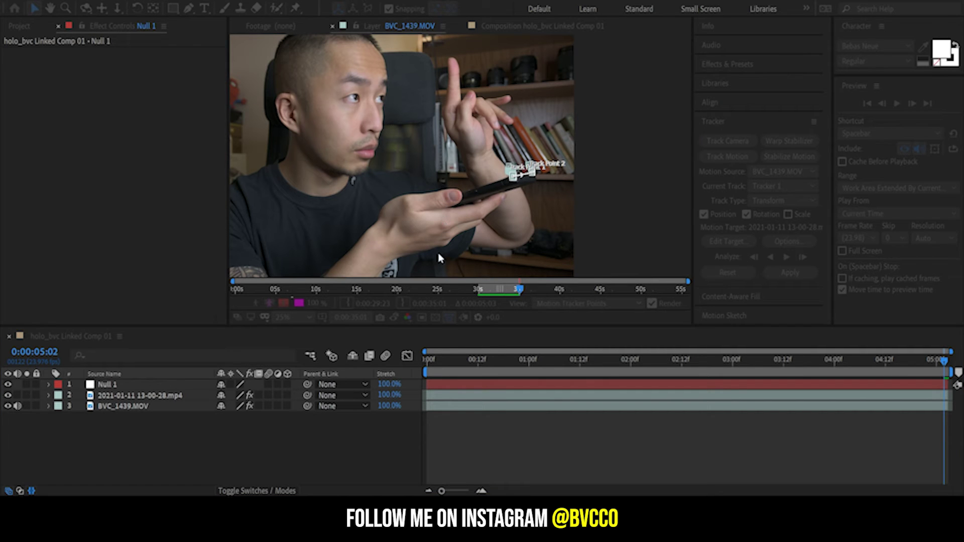
{"action": "left_click", "coordinate": [430, 265]}
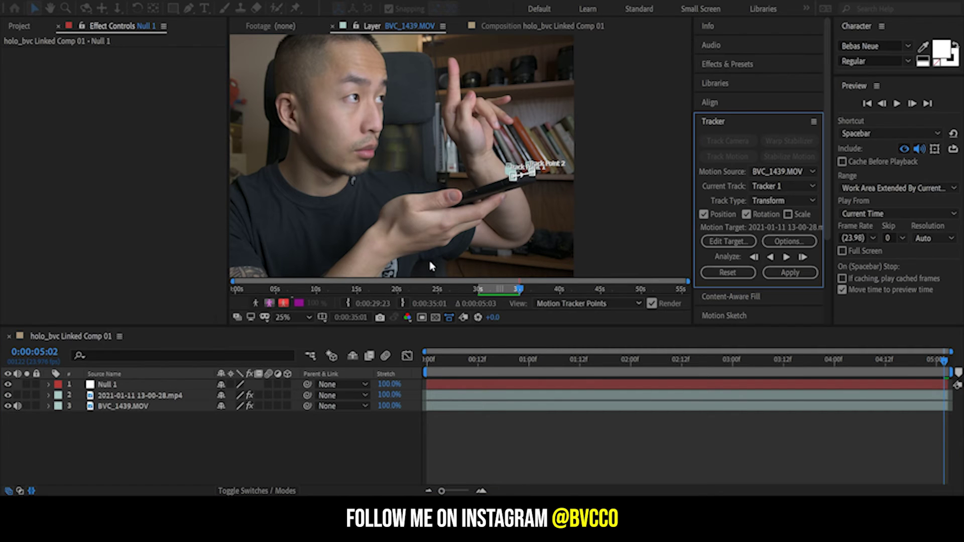
{"action": "left_click", "coordinate": [808, 274]}
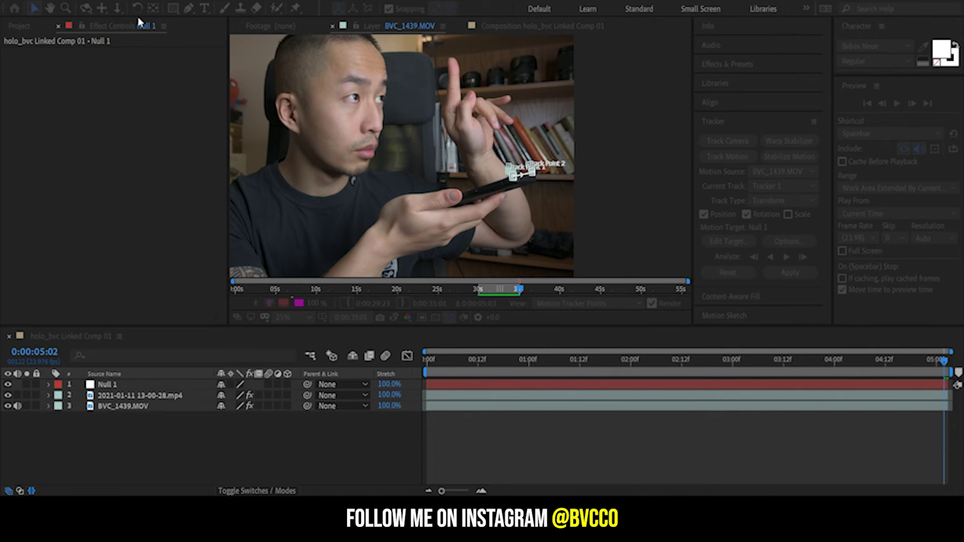
{"action": "left_click", "coordinate": [133, 37]}
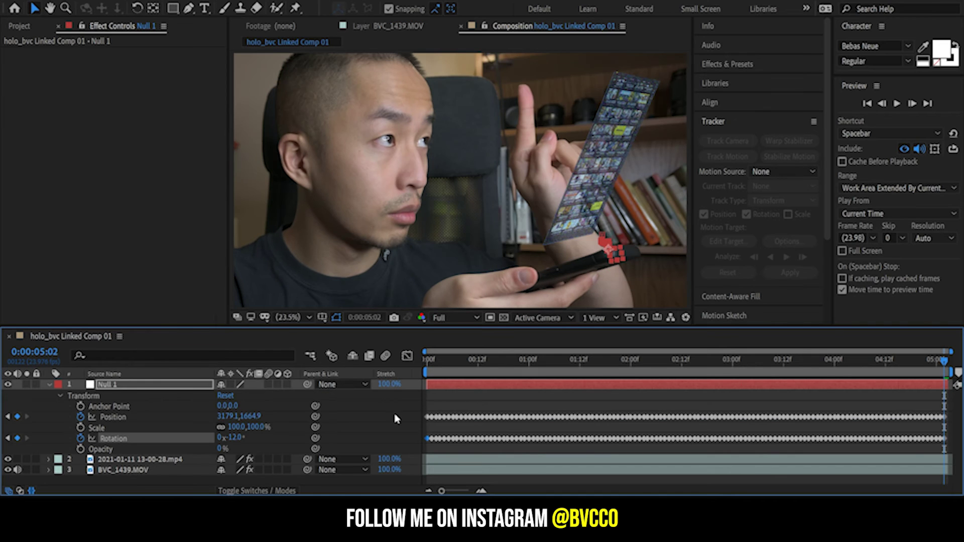
Return to 0:00:00:00, inspect Null 1's tracked Position and Rotation keyframes, and collapse its properties.
{"action": "left_click_drag", "start_coordinate": [461, 363], "coordinate": [426, 370]}
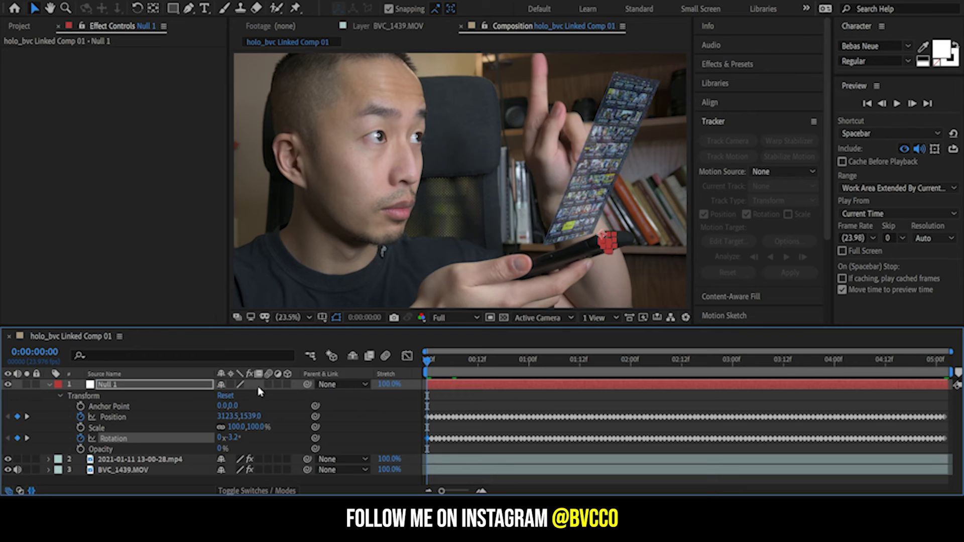
{"action": "left_click", "coordinate": [165, 385]}
{"action": "key", "text": "u"}
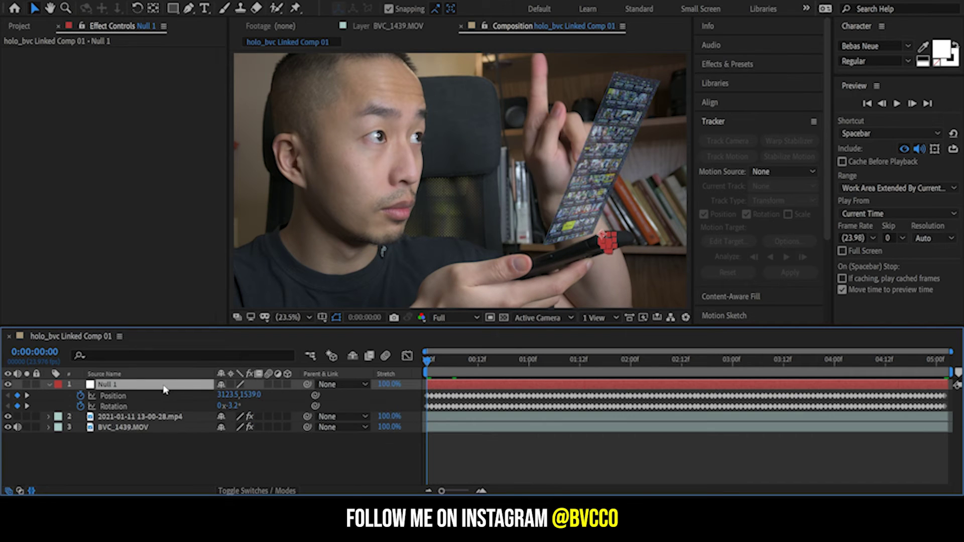
{"action": "key", "text": "u"}
{"action": "left_click", "coordinate": [191, 456]}
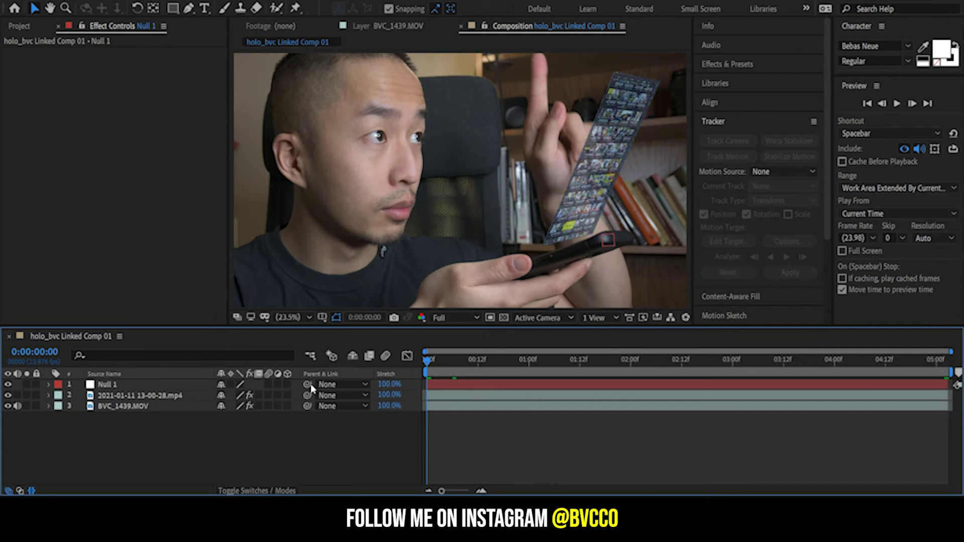
{"action": "left_click_drag", "start_coordinate": [308, 384], "coordinate": [140, 401]}
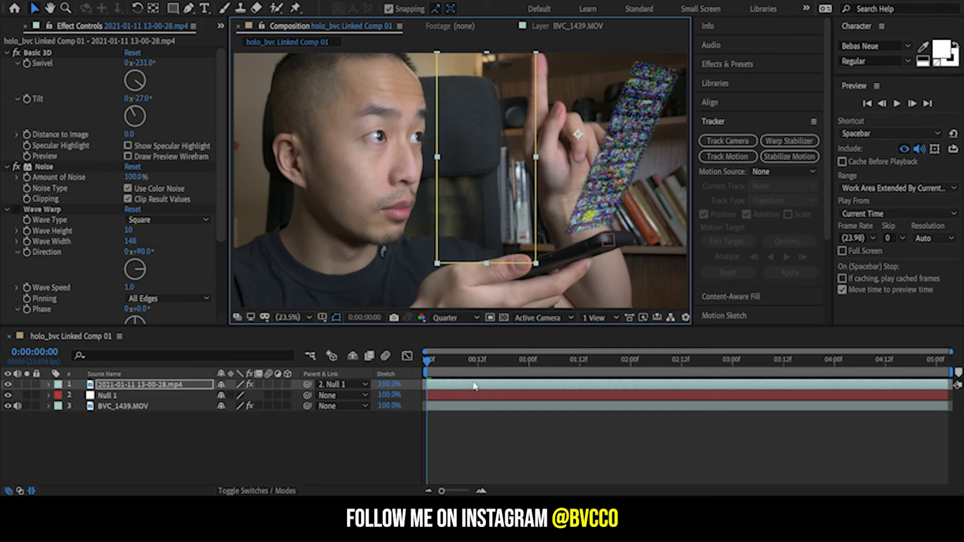
Preview the tracked overlay from 0:00:00:00 and scrub to 0:00:02:06 to check how it follows the phone.
{"action": "left_click", "coordinate": [464, 363]}
{"action": "left_click_drag", "start_coordinate": [476, 368], "coordinate": [427, 387]}
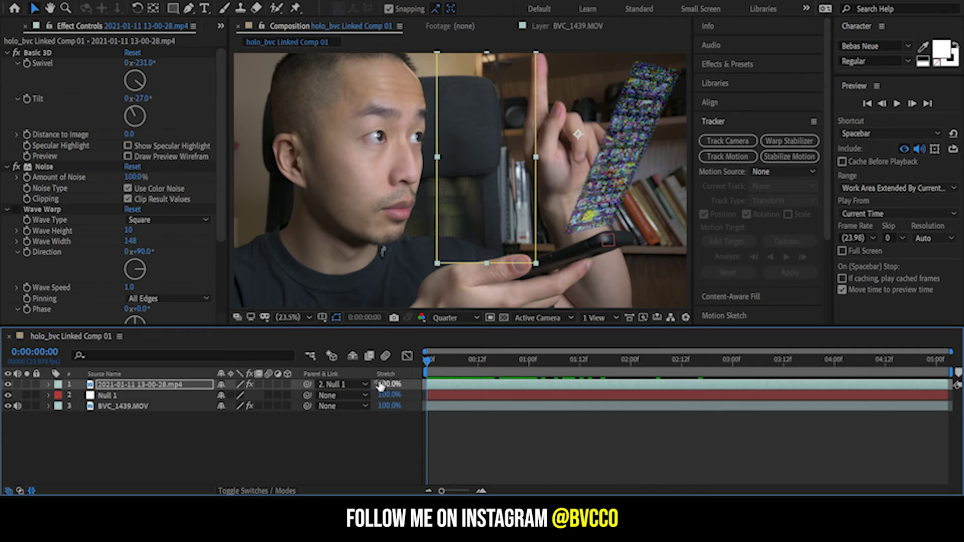
{"action": "key", "text": "space"}
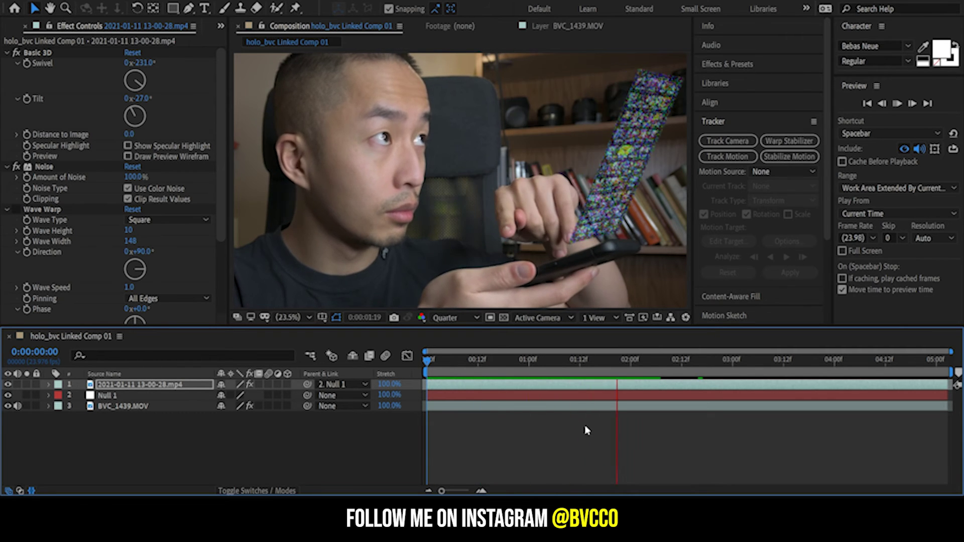
{"action": "key", "text": "space"}
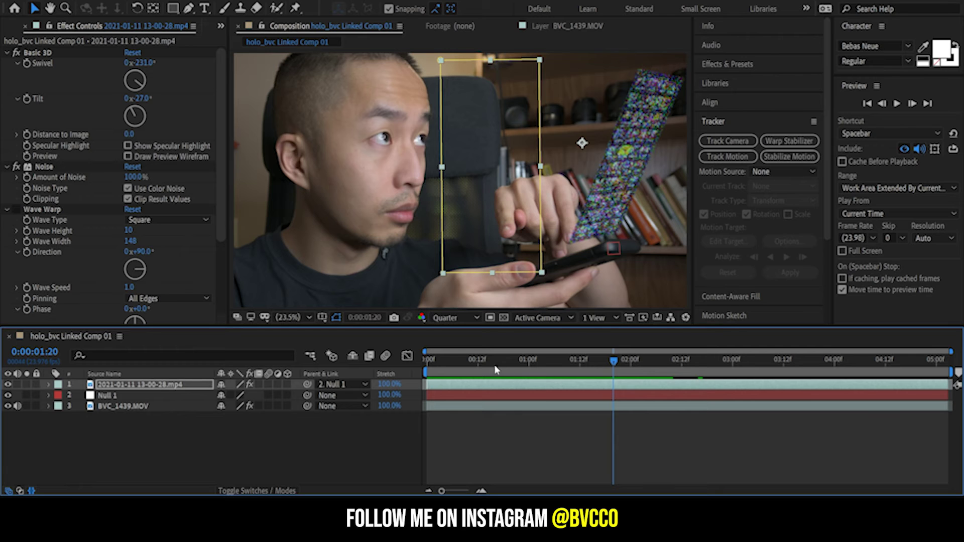
{"action": "left_click_drag", "start_coordinate": [496, 370], "coordinate": [656, 372]}
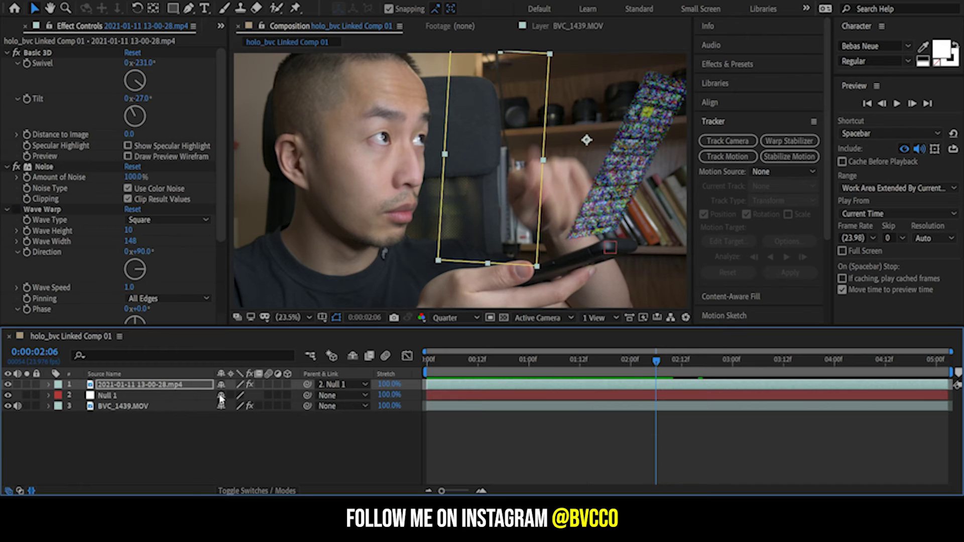
Start a new motion track on BVC_1439.MOV at 0:00:02:06 and delete the Null 1 layer.
{"action": "left_click", "coordinate": [116, 397]}
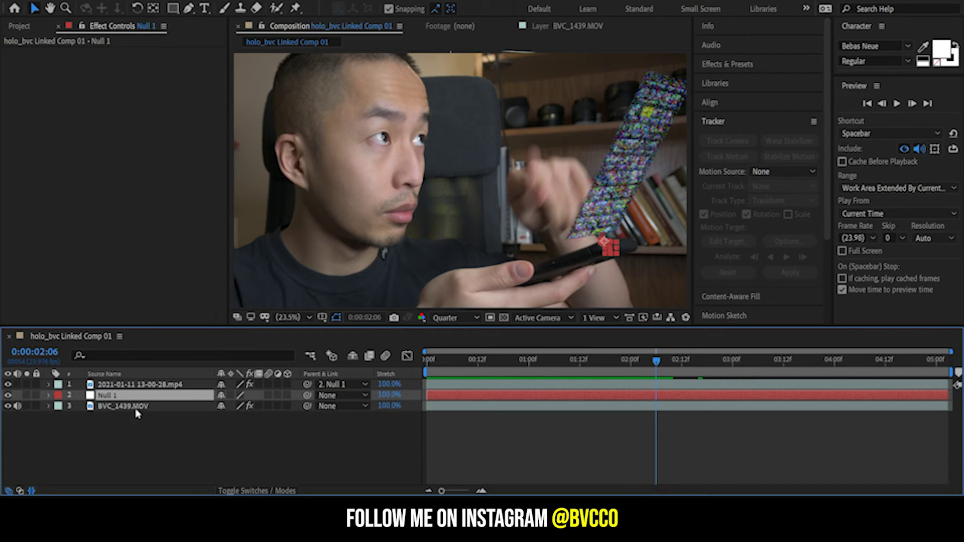
{"action": "left_click", "coordinate": [136, 408]}
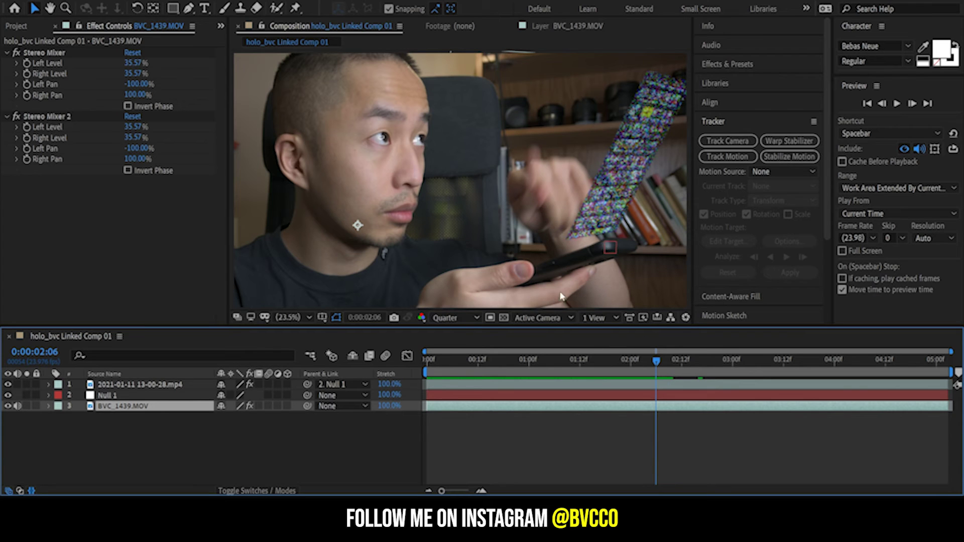
{"action": "scroll", "coordinate": [596, 296], "scroll_direction": "up", "scroll_amount": 5}
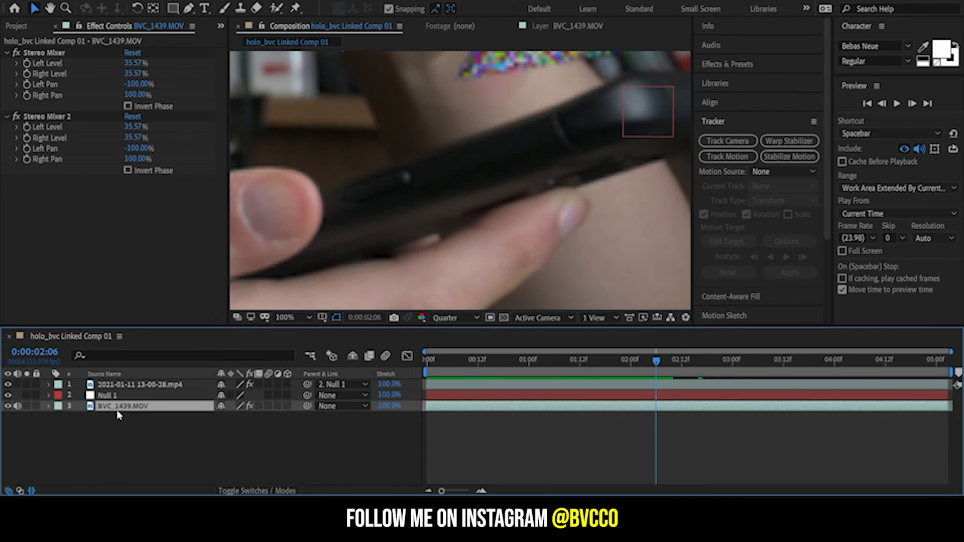
{"action": "left_click", "coordinate": [744, 158]}
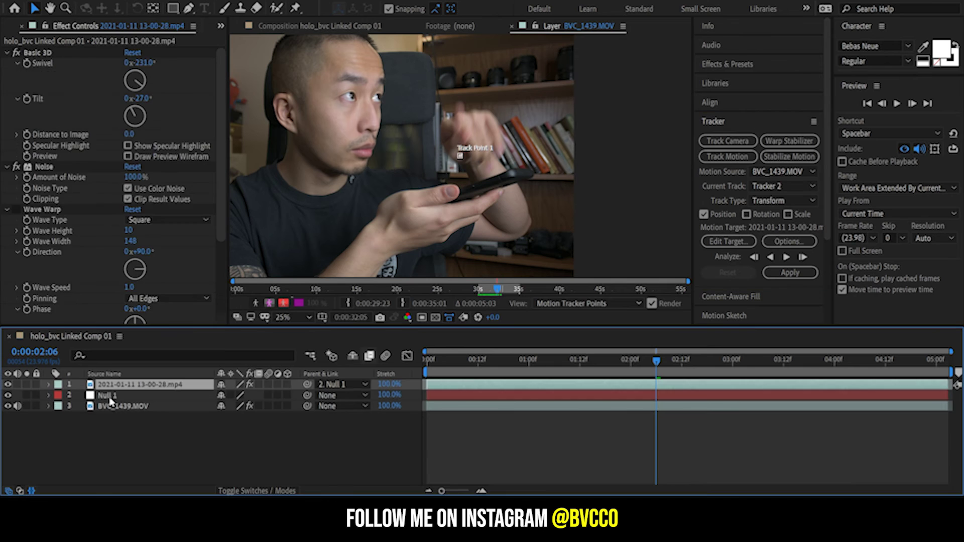
{"action": "left_click", "coordinate": [108, 396]}
{"action": "key", "text": "Delete"}
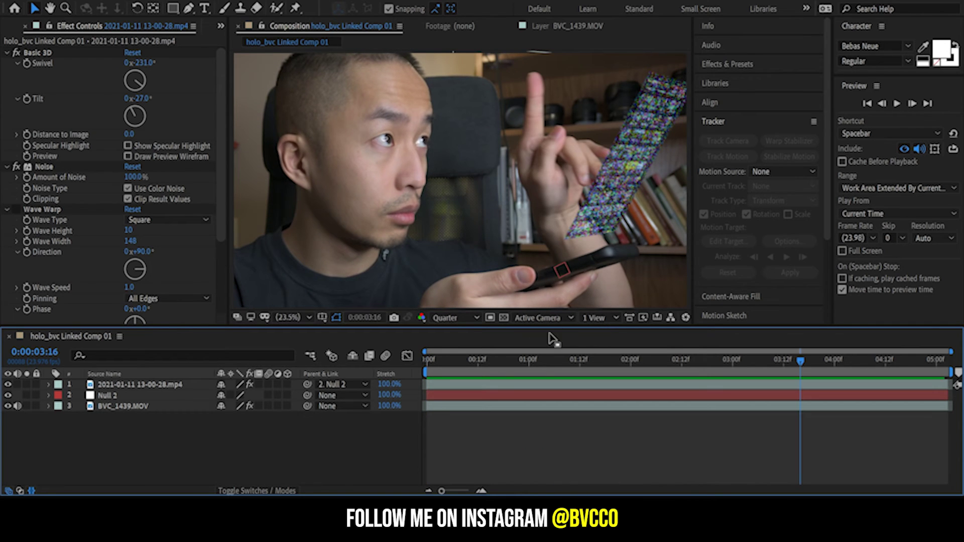
{"action": "key", "text": "space"}
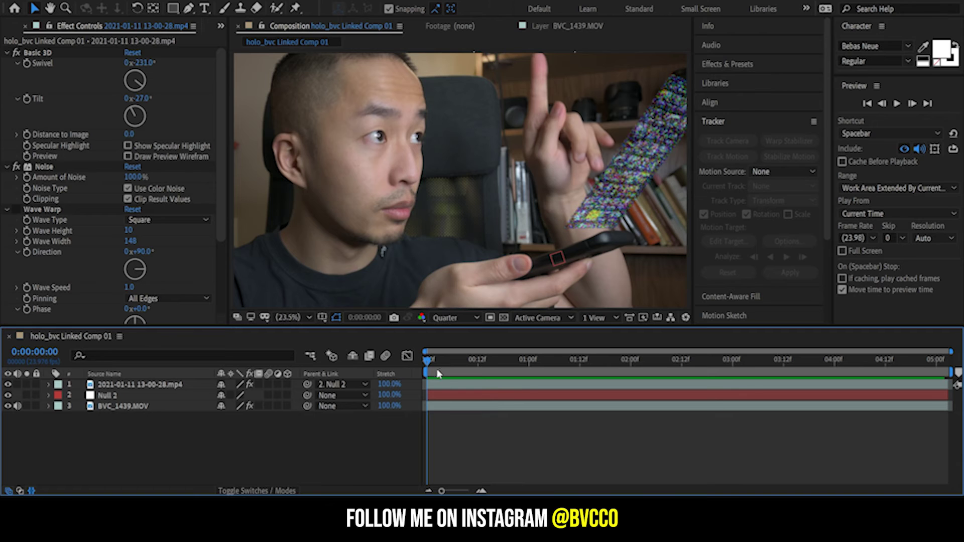
{"action": "mouse_move", "coordinate": [450, 363]}
{"action": "left_mouse_down"}
{"action": "mouse_move", "coordinate": [699, 365]}
{"action": "mouse_move", "coordinate": [445, 375]}
{"action": "left_mouse_up"}
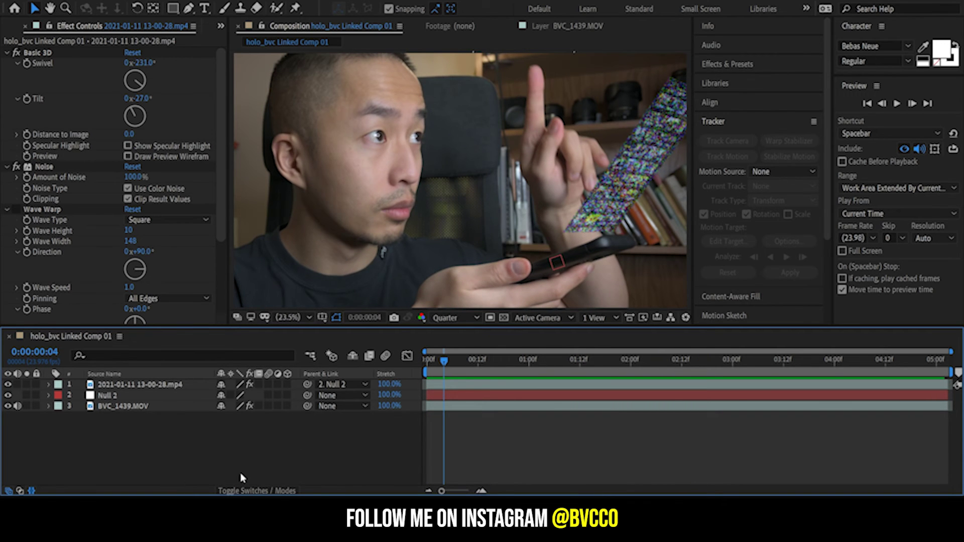
{"action": "left_click", "coordinate": [716, 68]}
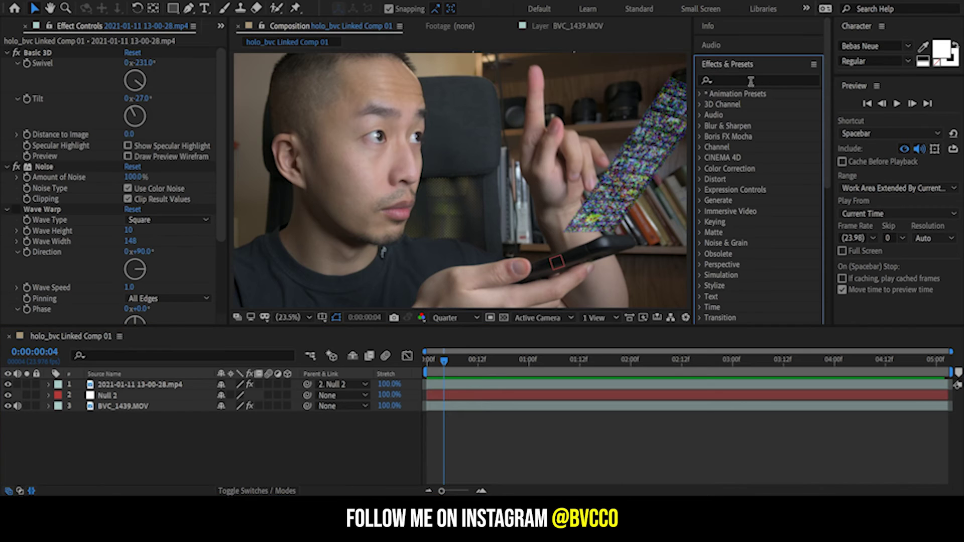
{"action": "type", "text": "gl"}
{"action": "double_click", "coordinate": [747, 81]}
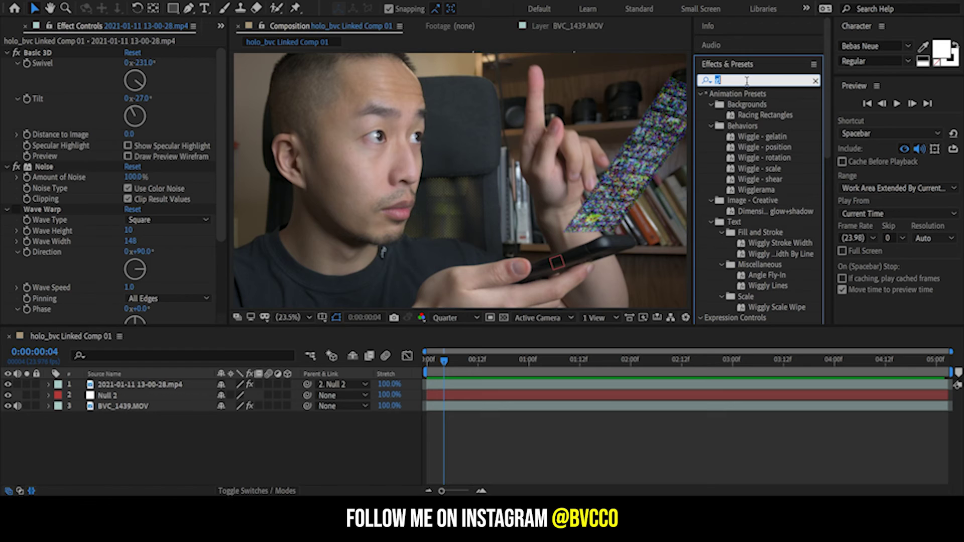
{"action": "type", "text": "glow"}
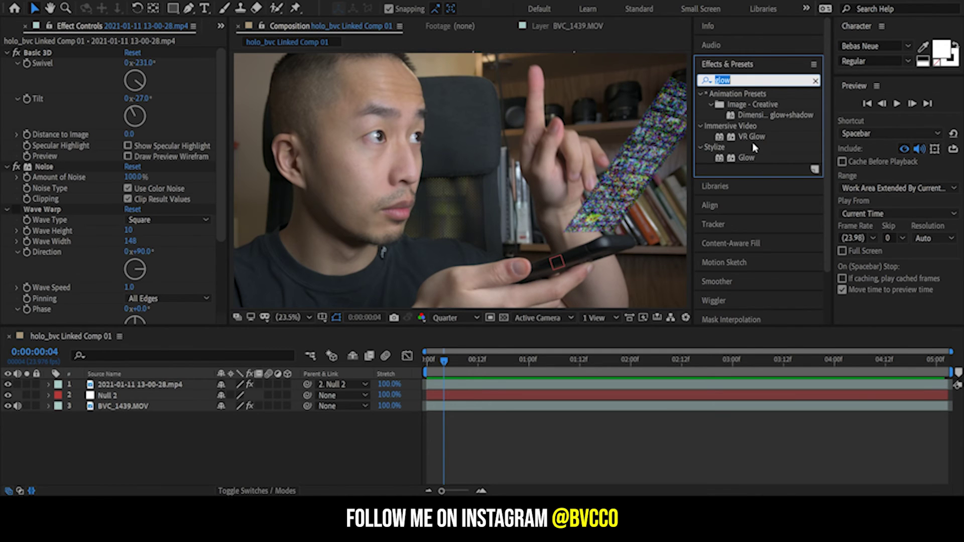
{"action": "left_click_drag", "start_coordinate": [748, 158], "coordinate": [165, 385]}
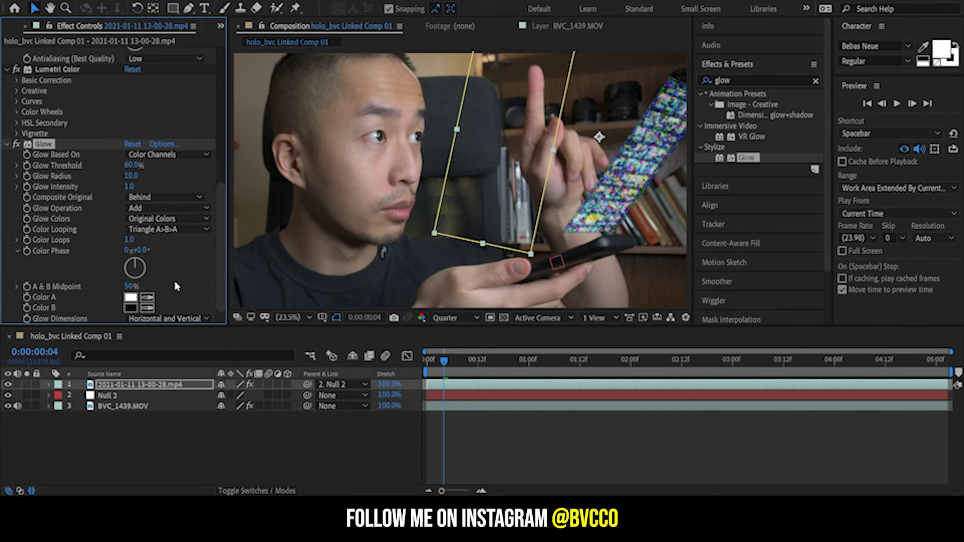
{"action": "left_click", "coordinate": [133, 300]}
{"action": "key", "text": "Escape"}
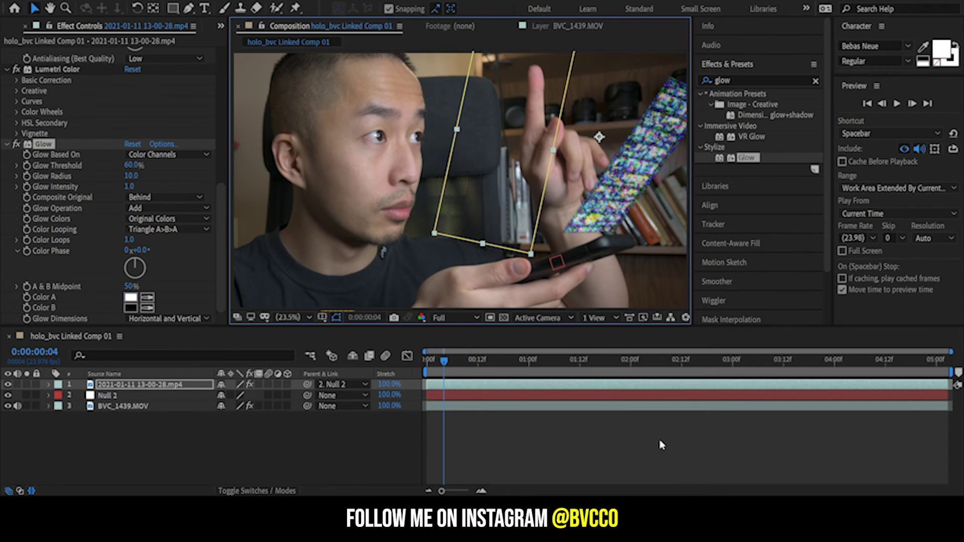
Inspect the glowing hologram in a maximized composition view at Full resolution, and return to 0:00:00:00.
{"action": "left_click", "coordinate": [657, 442]}
{"action": "key", "text": "grave"}
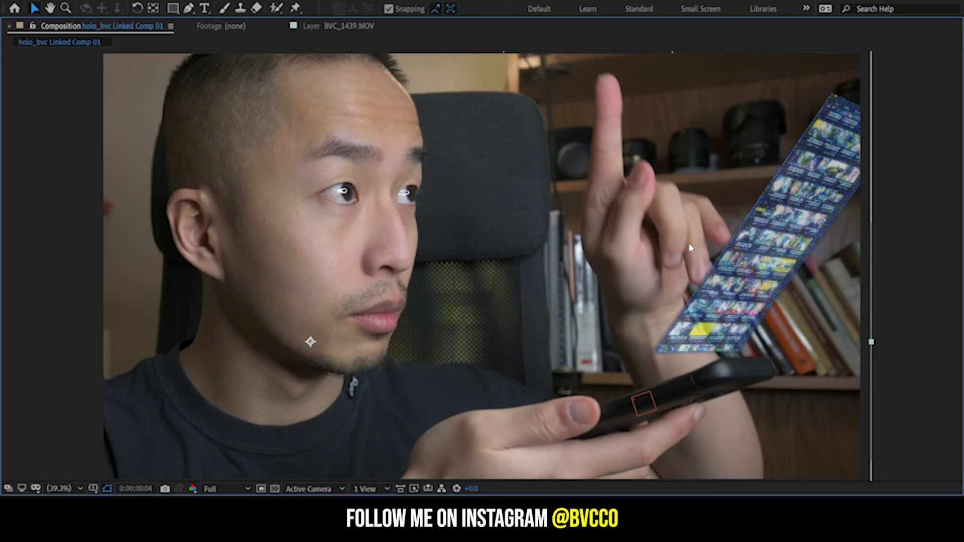
{"action": "key", "text": "grave"}
{"action": "mouse_move", "coordinate": [446, 361]}
{"action": "left_mouse_down"}
{"action": "mouse_move", "coordinate": [540, 360]}
{"action": "mouse_move", "coordinate": [427, 360]}
{"action": "left_mouse_up"}
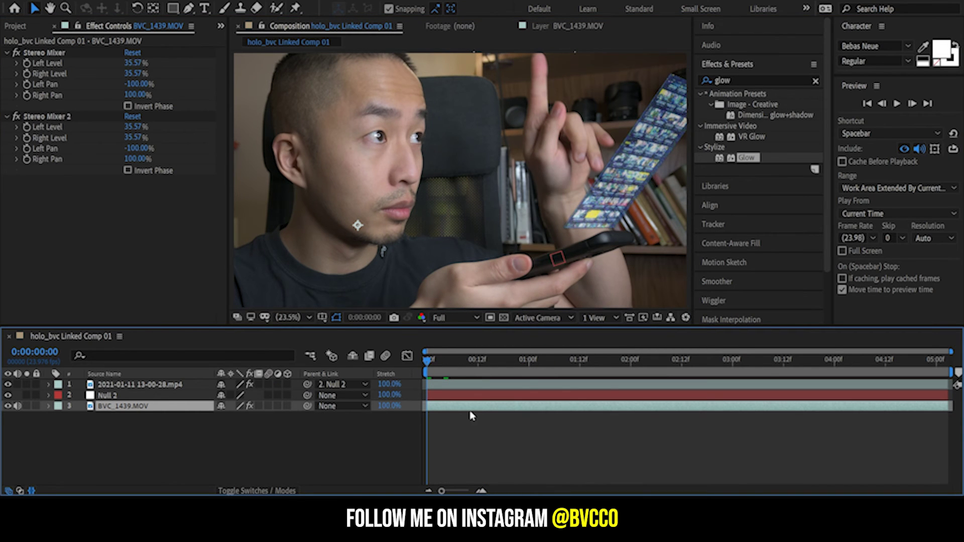
{"action": "left_click_drag", "start_coordinate": [528, 374], "coordinate": [408, 379]}
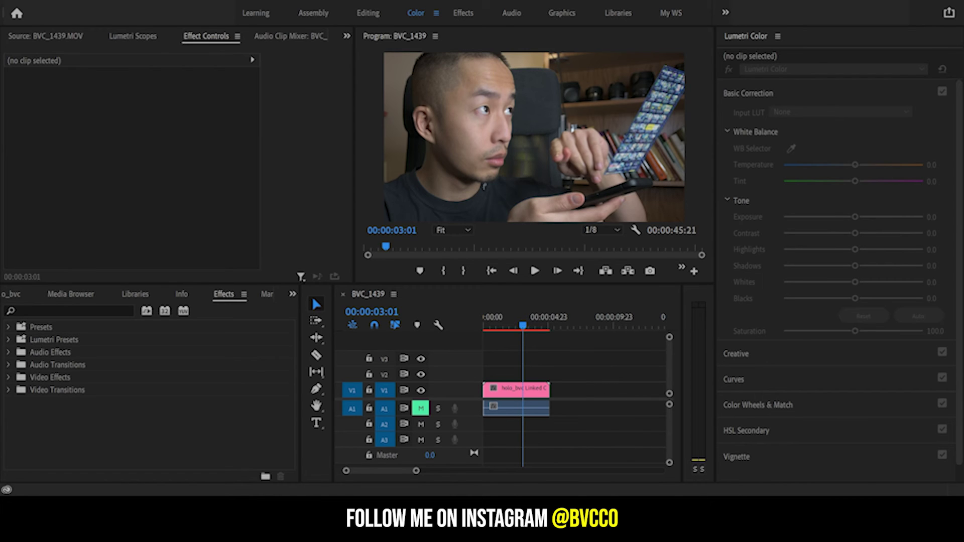
In Premiere Pro, play the linked composition clip in the BVC_1439 sequence from 00:00:00:00 to check the hologram.
{"action": "left_click_drag", "start_coordinate": [523, 326], "coordinate": [467, 330]}
{"action": "key", "text": "="}
{"action": "key", "text": "="}
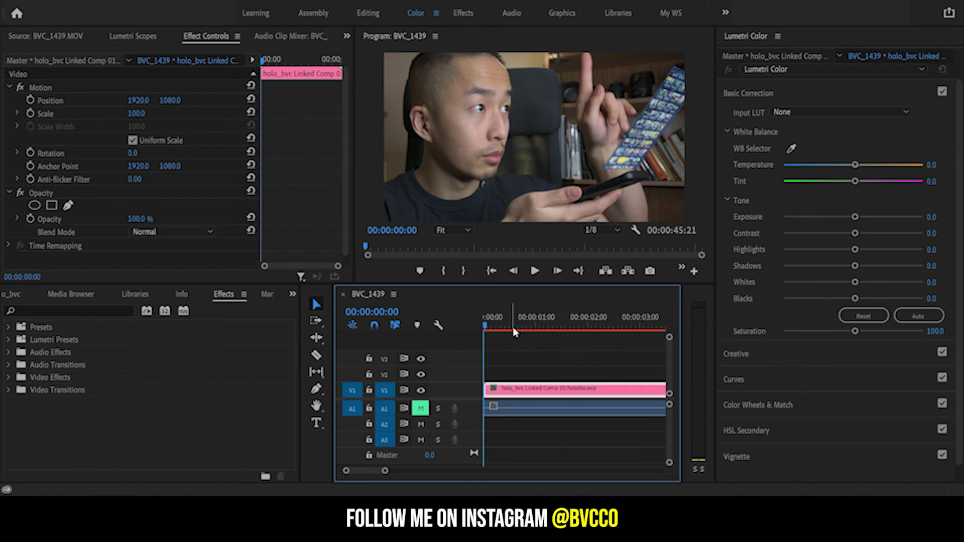
{"action": "key", "text": "-"}
{"action": "key", "text": "-"}
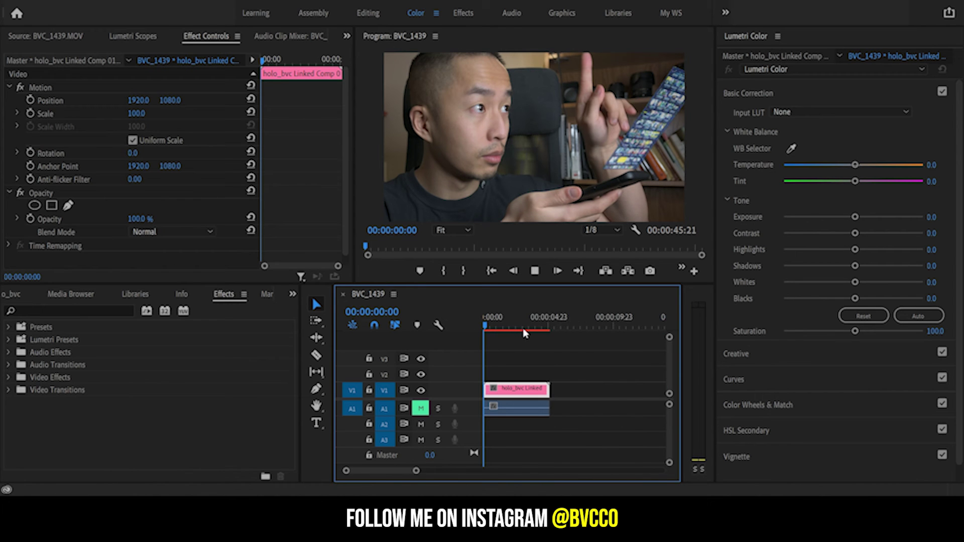
{"action": "key", "text": "space"}
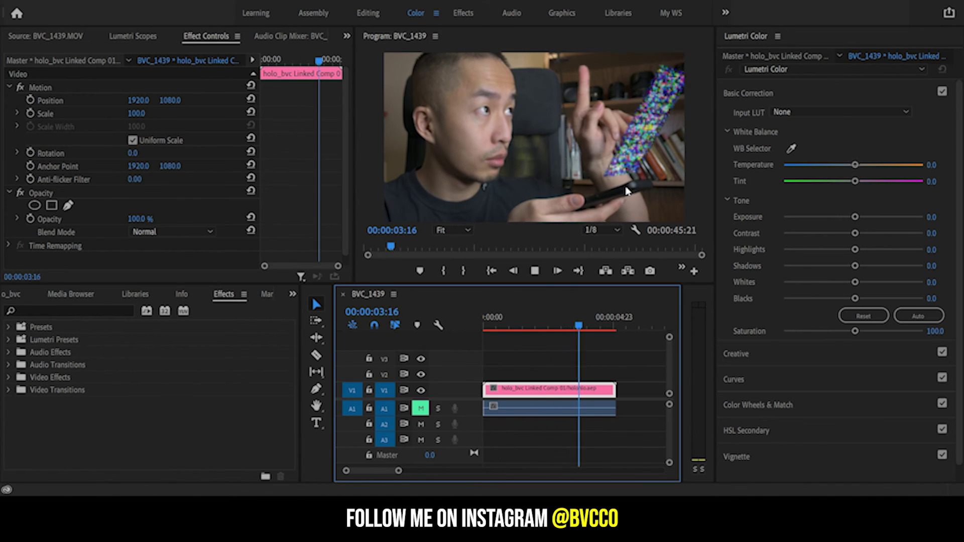
{"action": "key", "text": "space"}
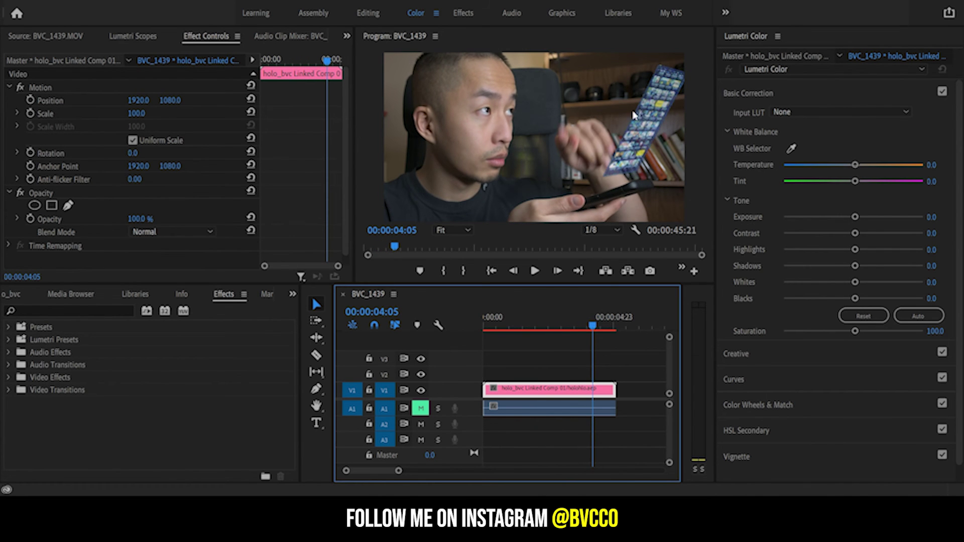
Replay the BVC_1439 sequence from its beginning and scrub to 00:00:03:12 to review the hologram's movement.
{"action": "key", "text": "Home"}
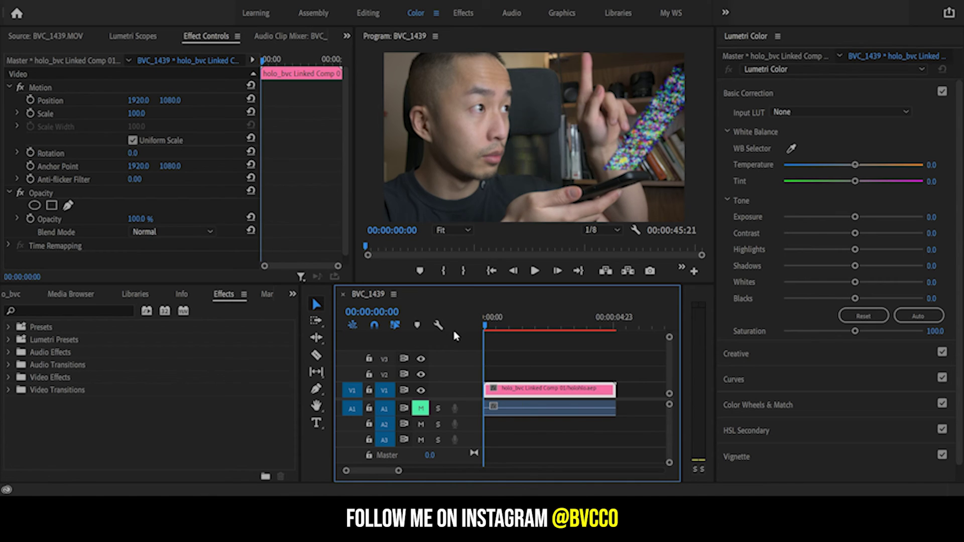
{"action": "key", "text": "space"}
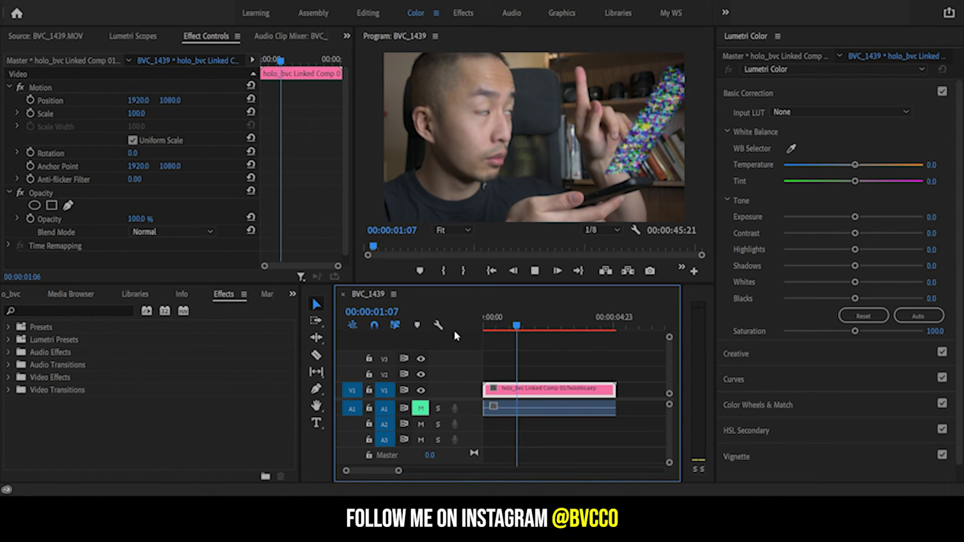
{"action": "key", "text": "space"}
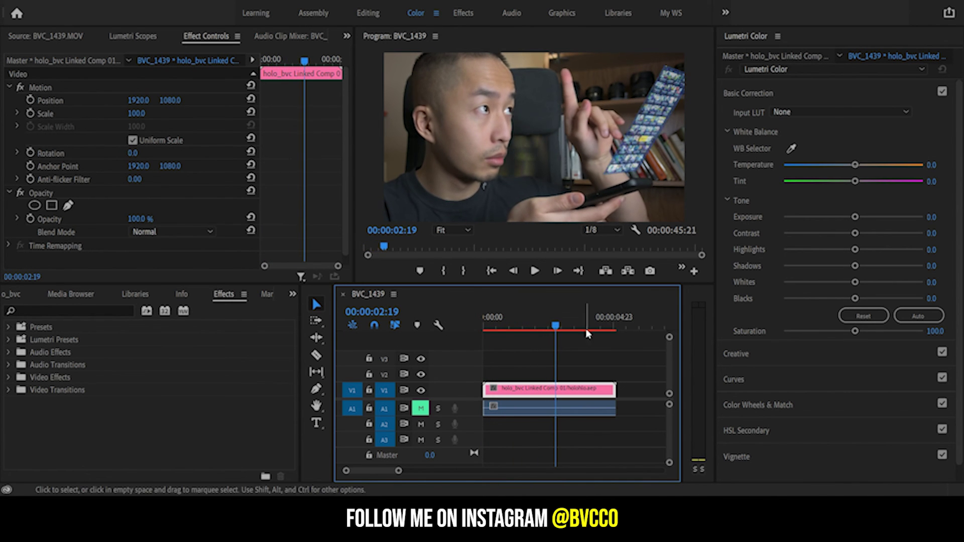
{"action": "left_click_drag", "start_coordinate": [552, 329], "coordinate": [574, 329]}
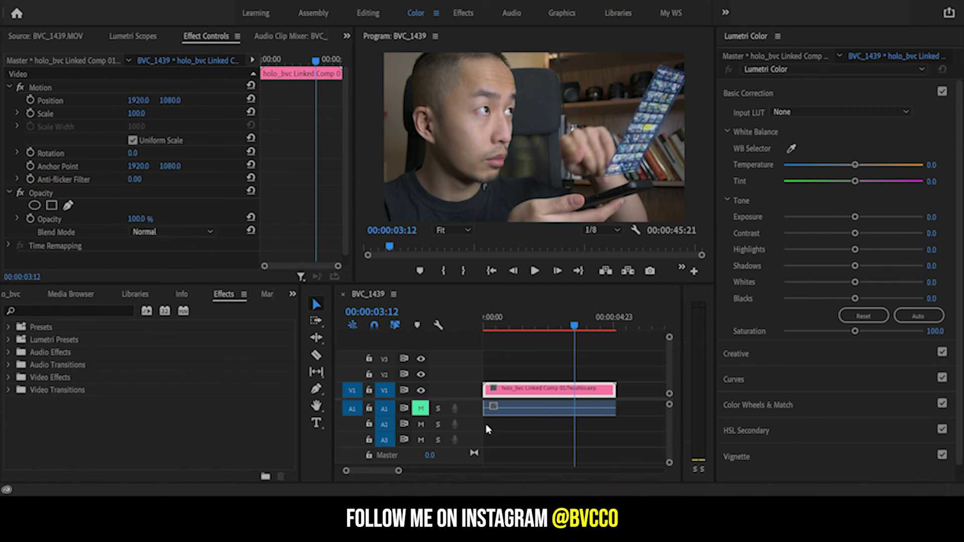